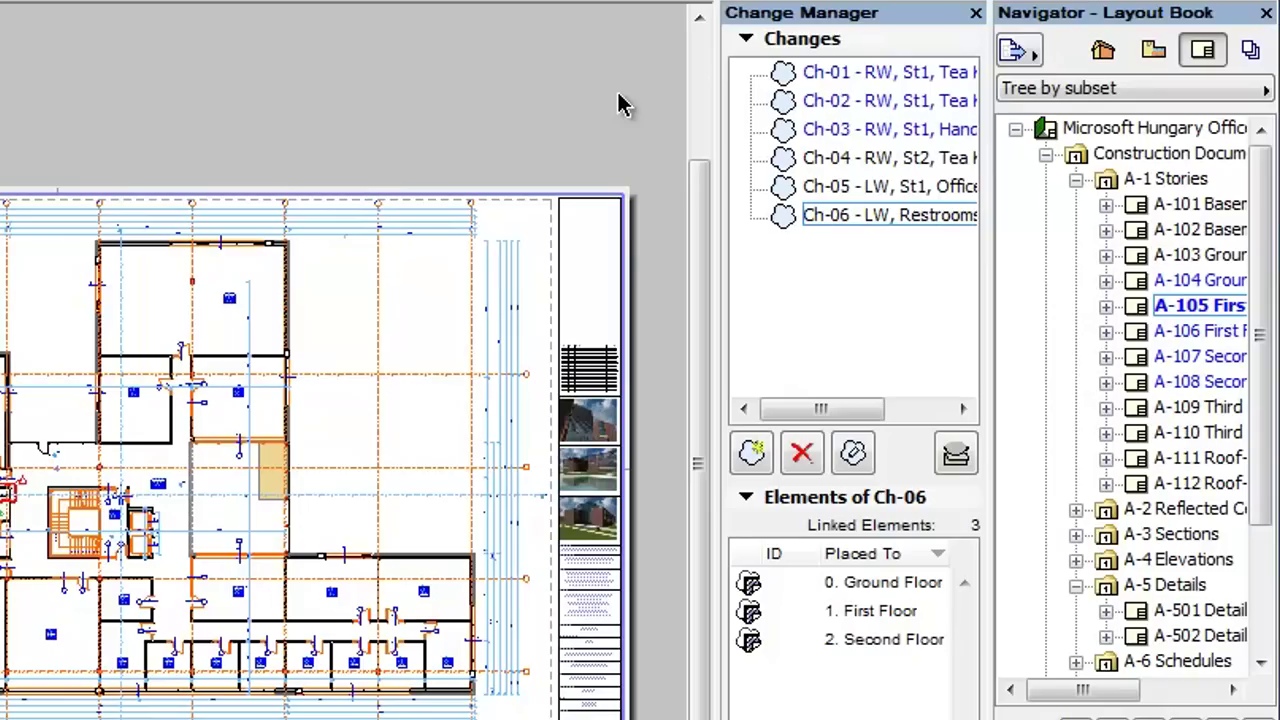
Switch the Navigator to Publisher Sets, showing the 04-Construction Documents set
left_click(1250, 50)
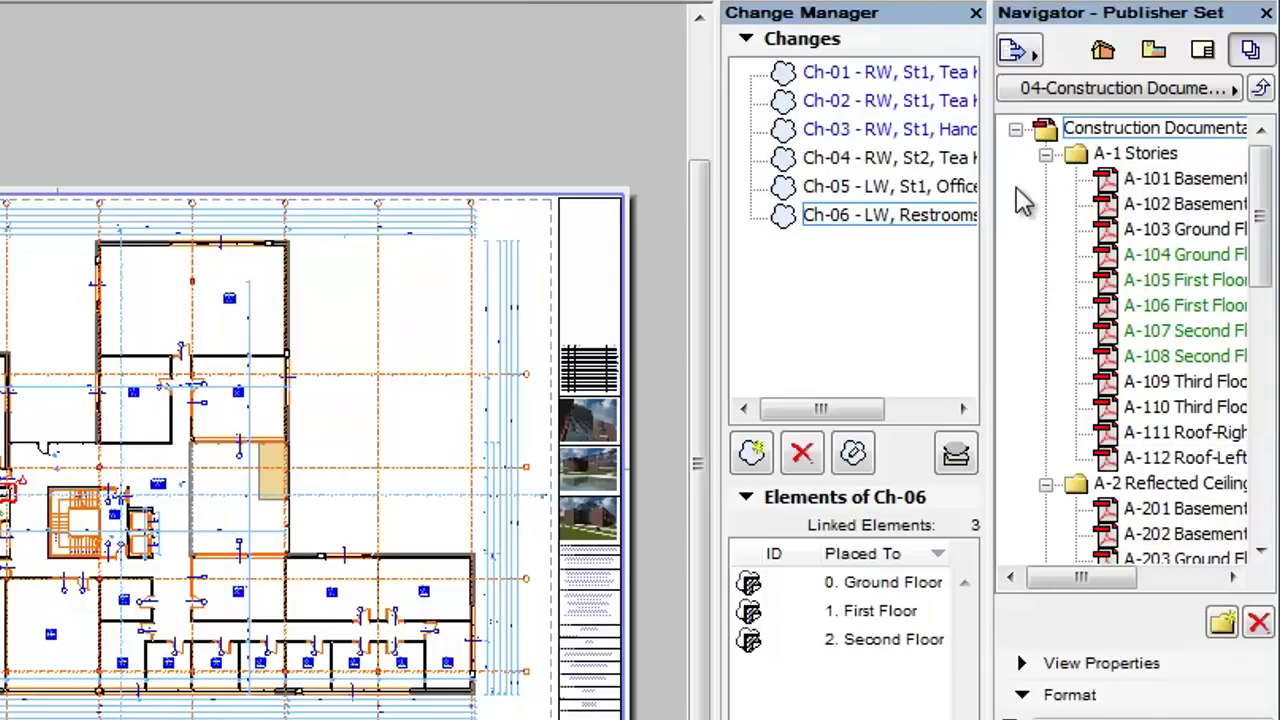
left_click(1024, 50)
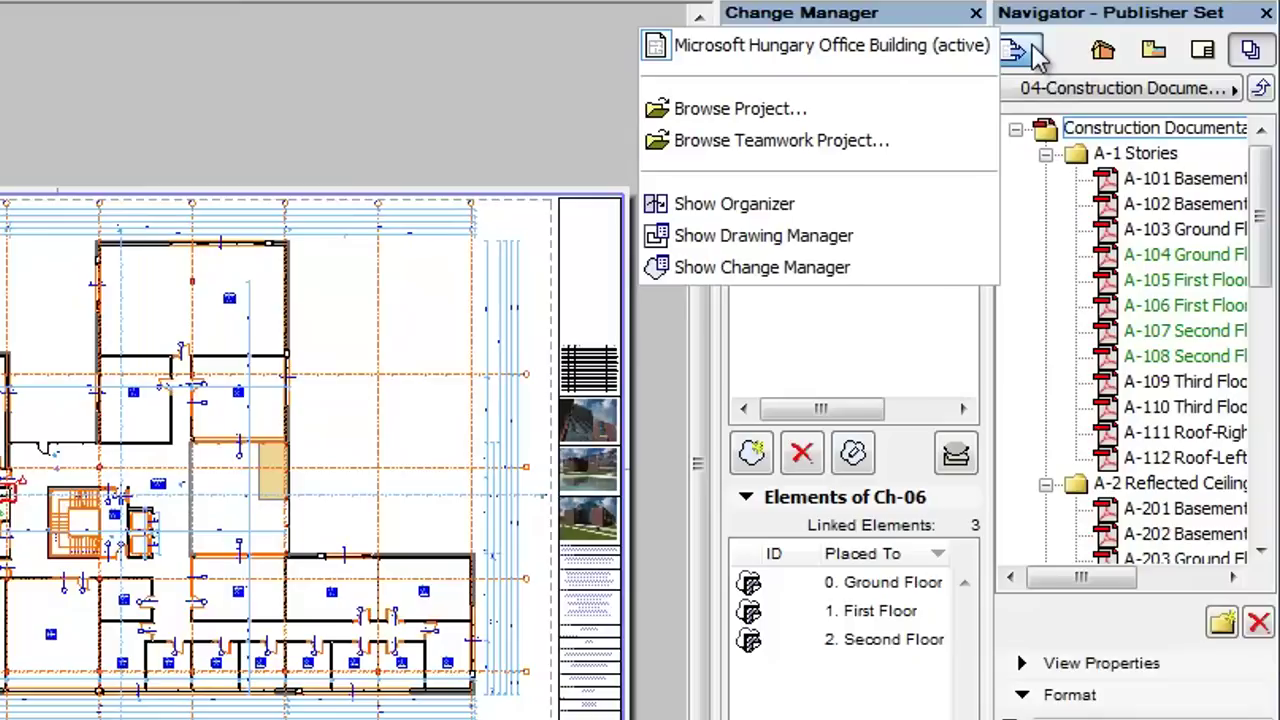
Open the Organizer and select publisher items A-101 through A-112 in the A-1 Stories tree
left_click(985, 205)
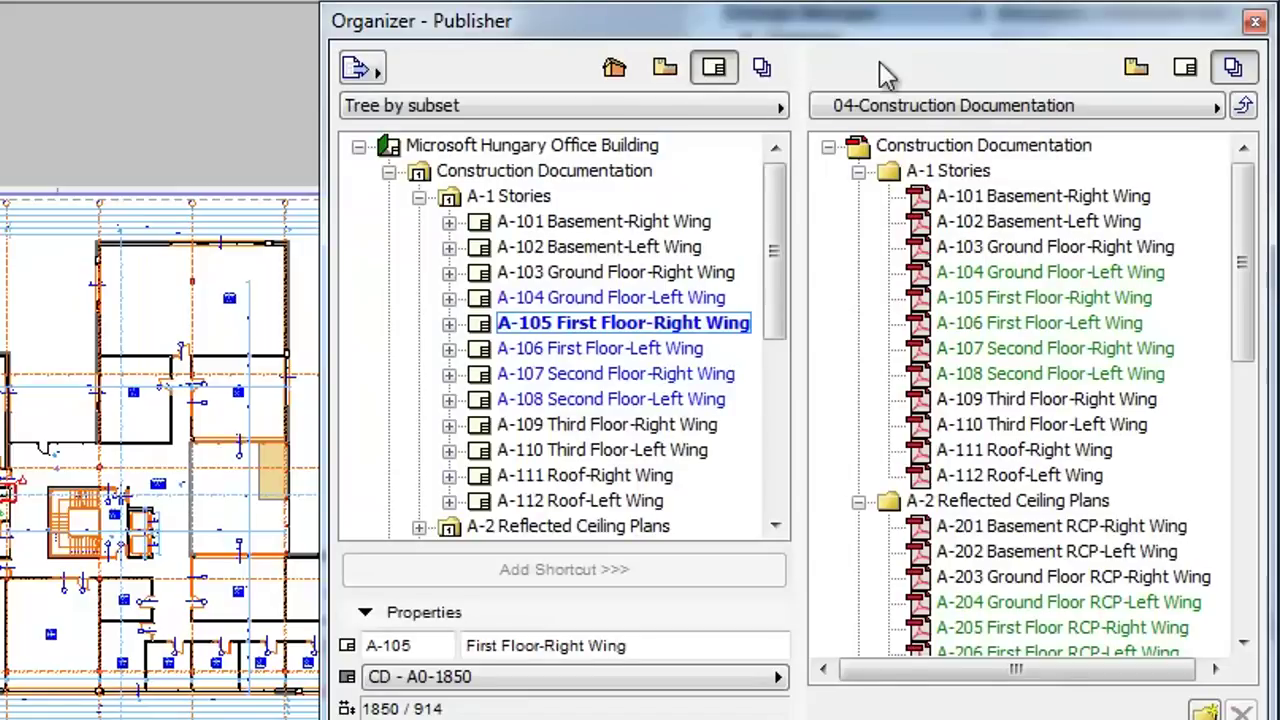
left_click(1097, 200)
left_click(998, 478, "shift")
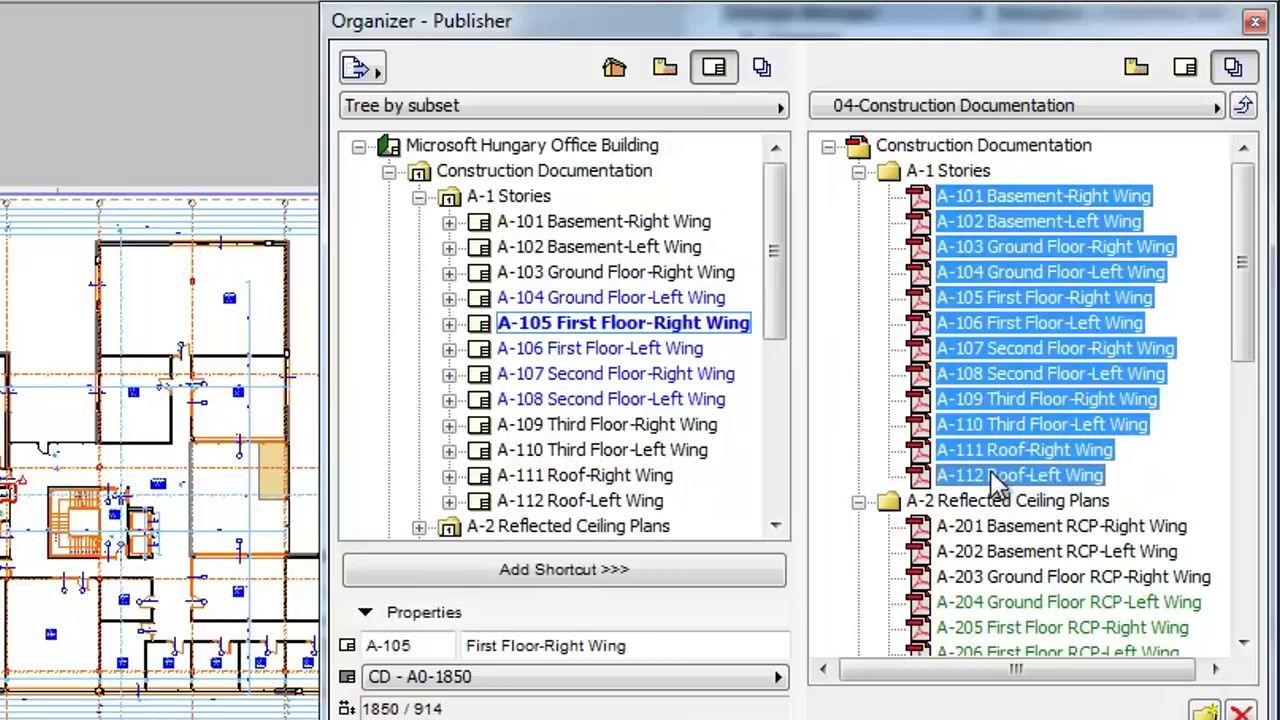
right_click(1005, 245)
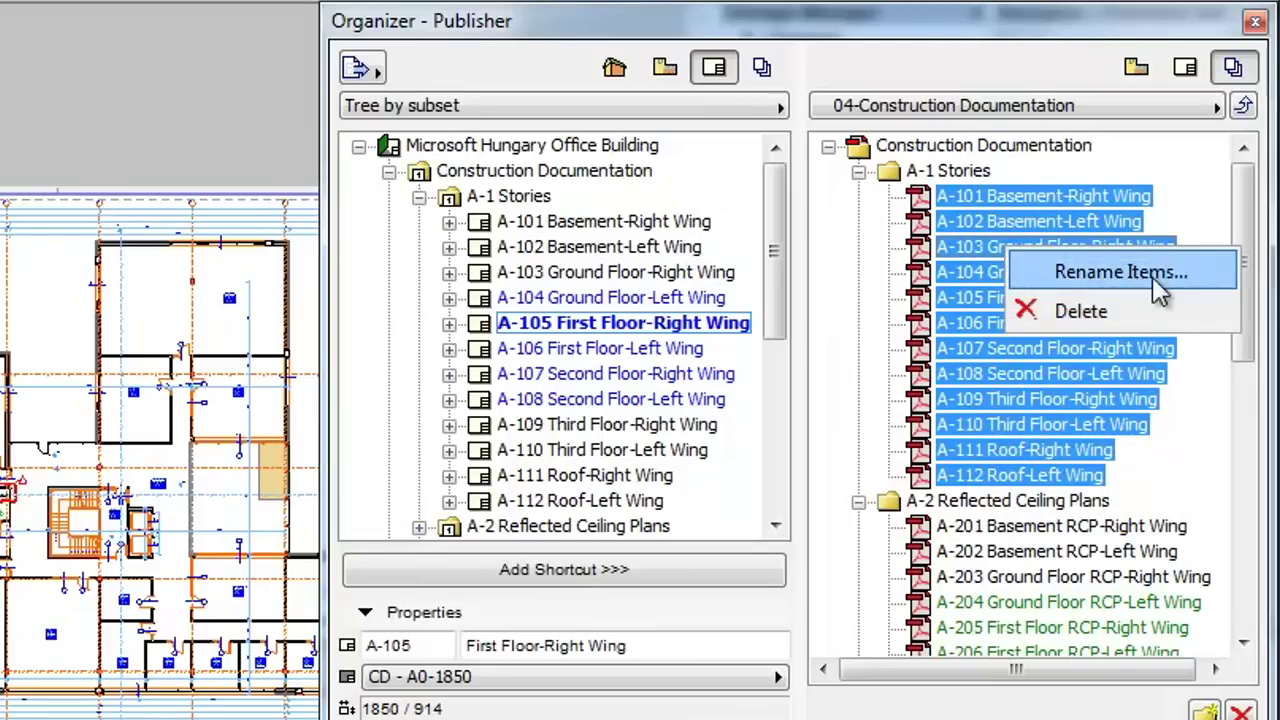
Open Rename Items for the twelve selected A-1 Stories publisher items
left_click(1217, 283)
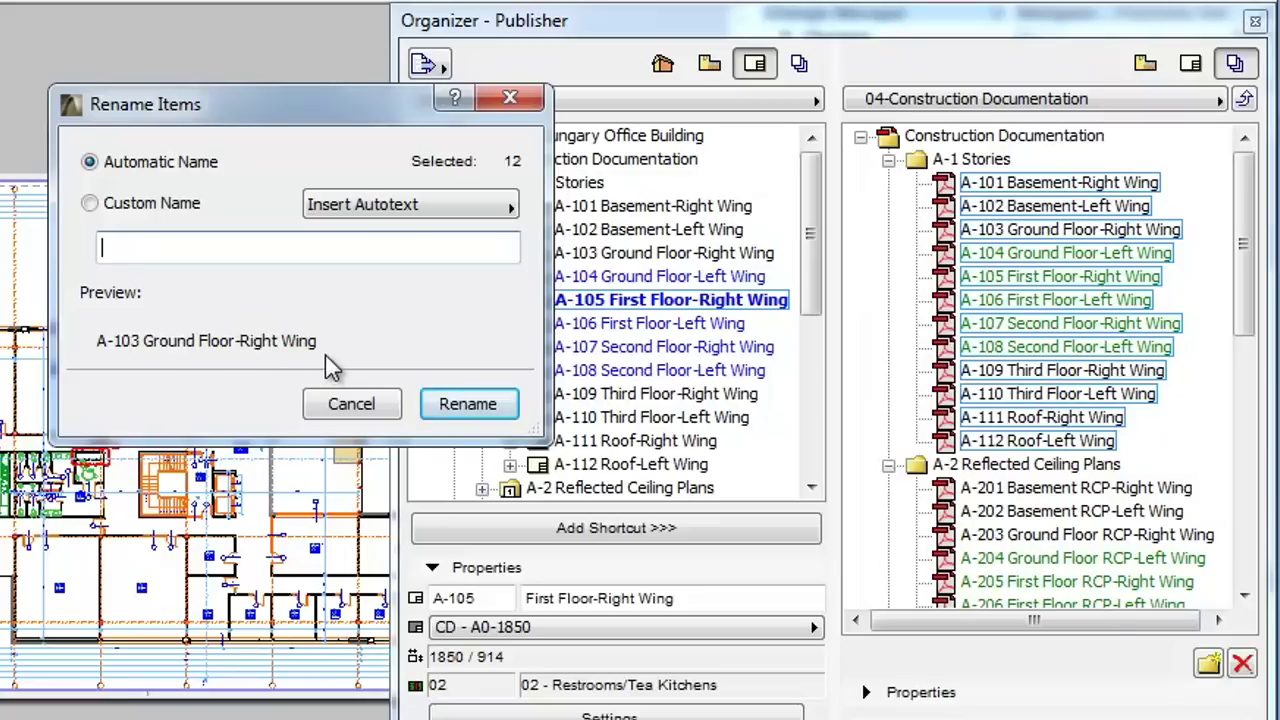
Switch the rename to Custom Name and examine the <SourceID> <SourceItemName> pattern
left_click(186, 208)
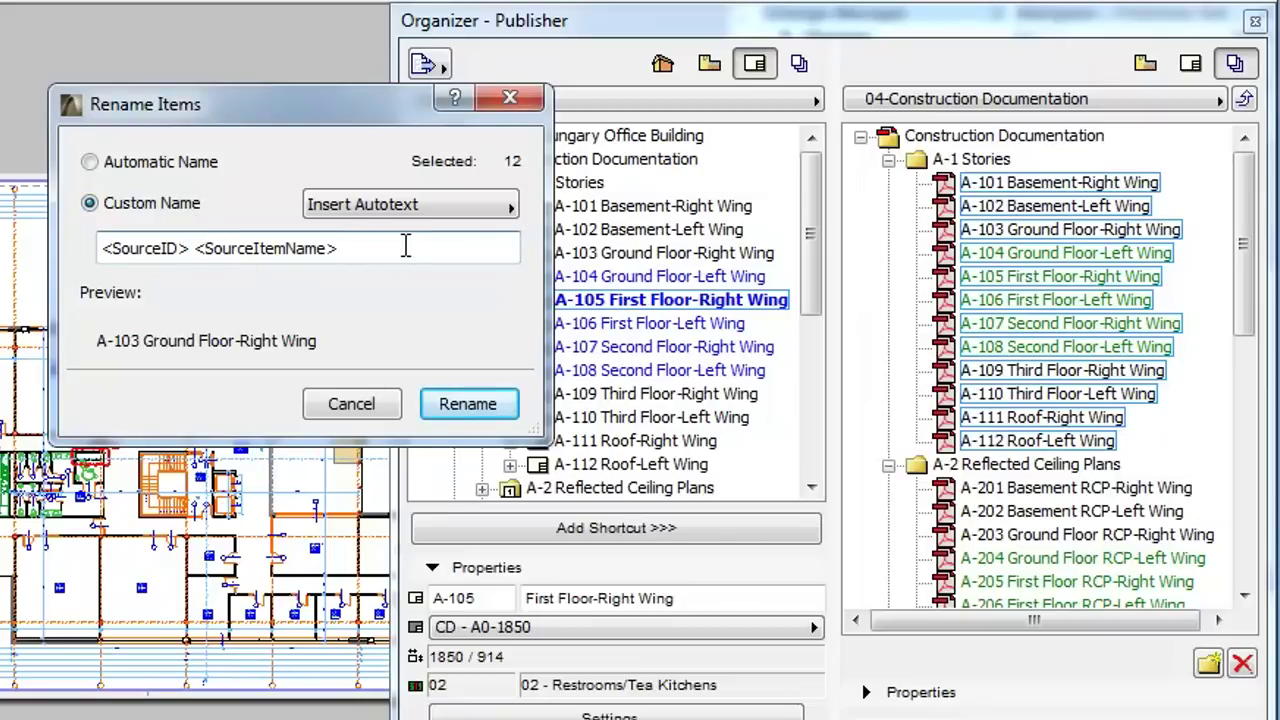
left_click_drag(381, 249, 86, 257)
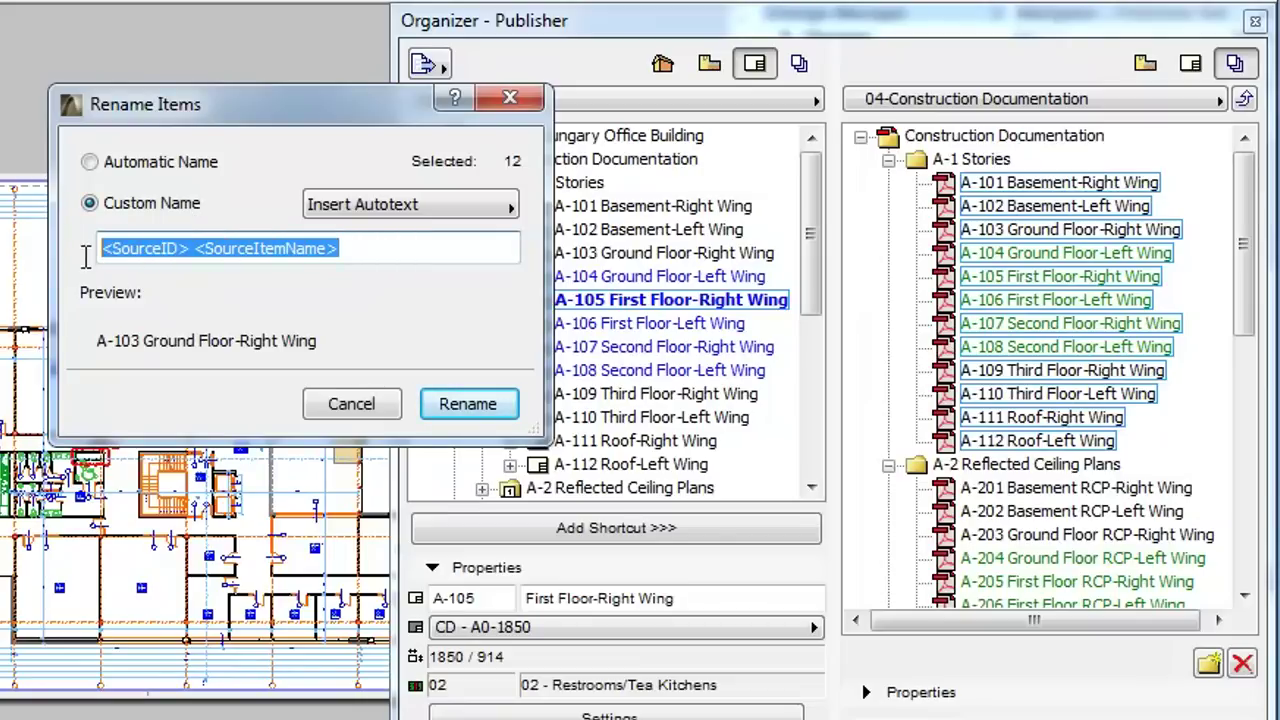
left_click(352, 245)
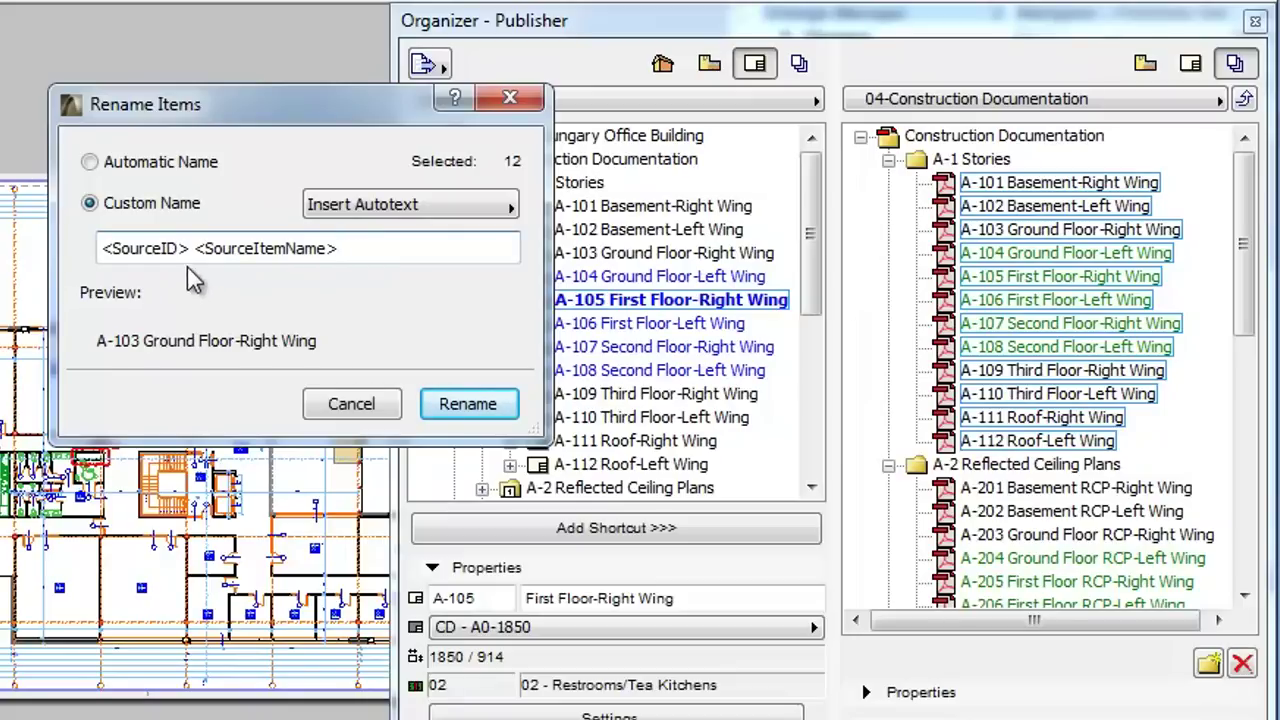
left_click_drag(194, 254, 102, 250)
left_click_drag(194, 250, 348, 252)
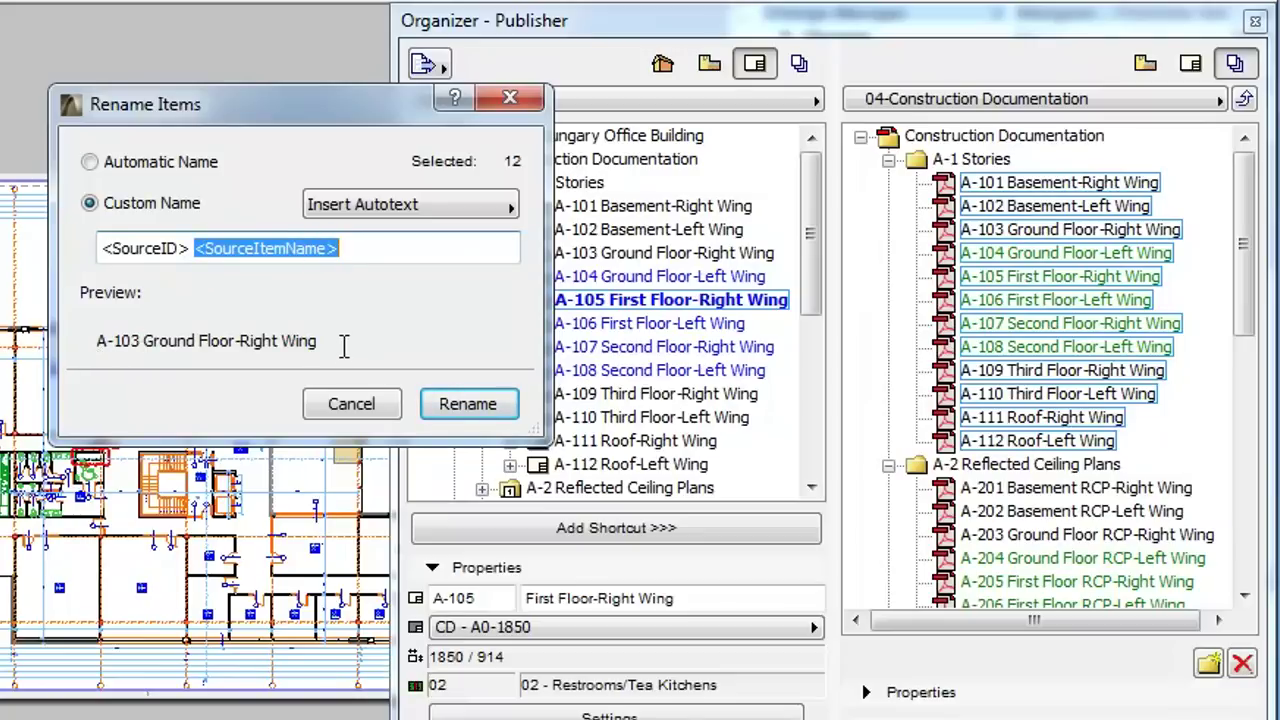
Clear the existing <SourceID> <SourceItemName> name pattern
left_click(365, 251)
left_click(468, 206)
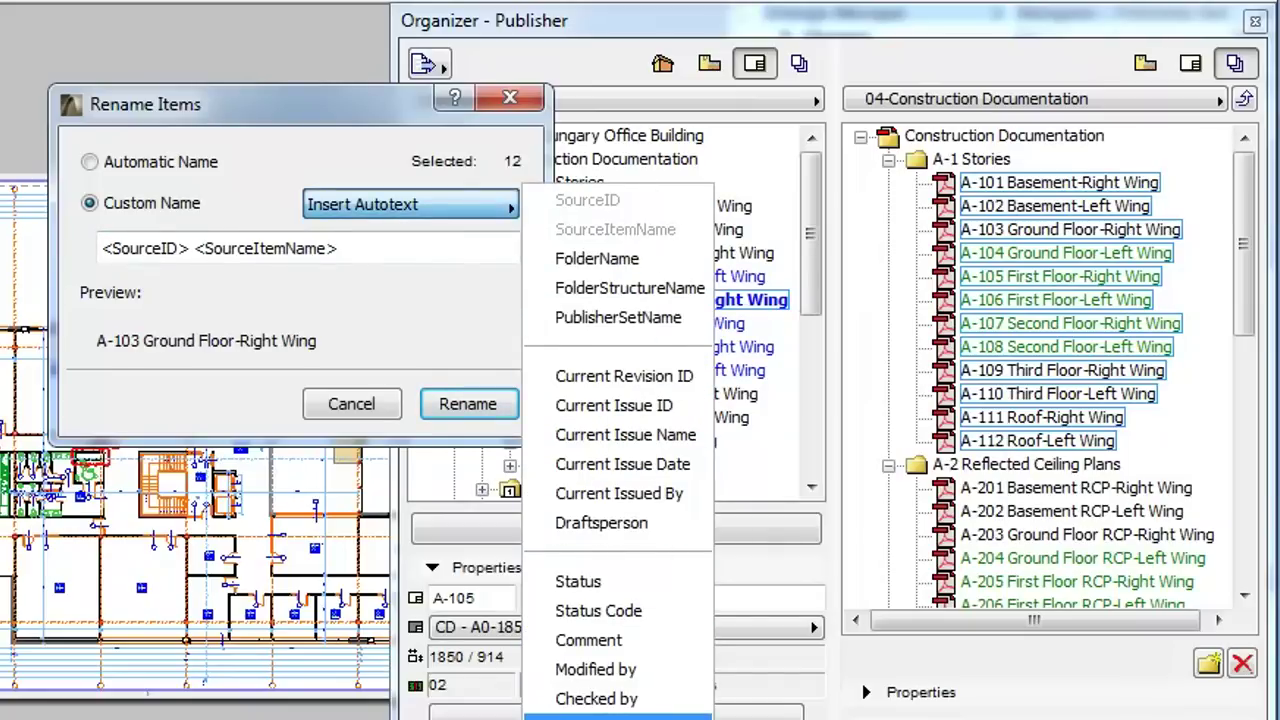
left_click(416, 248)
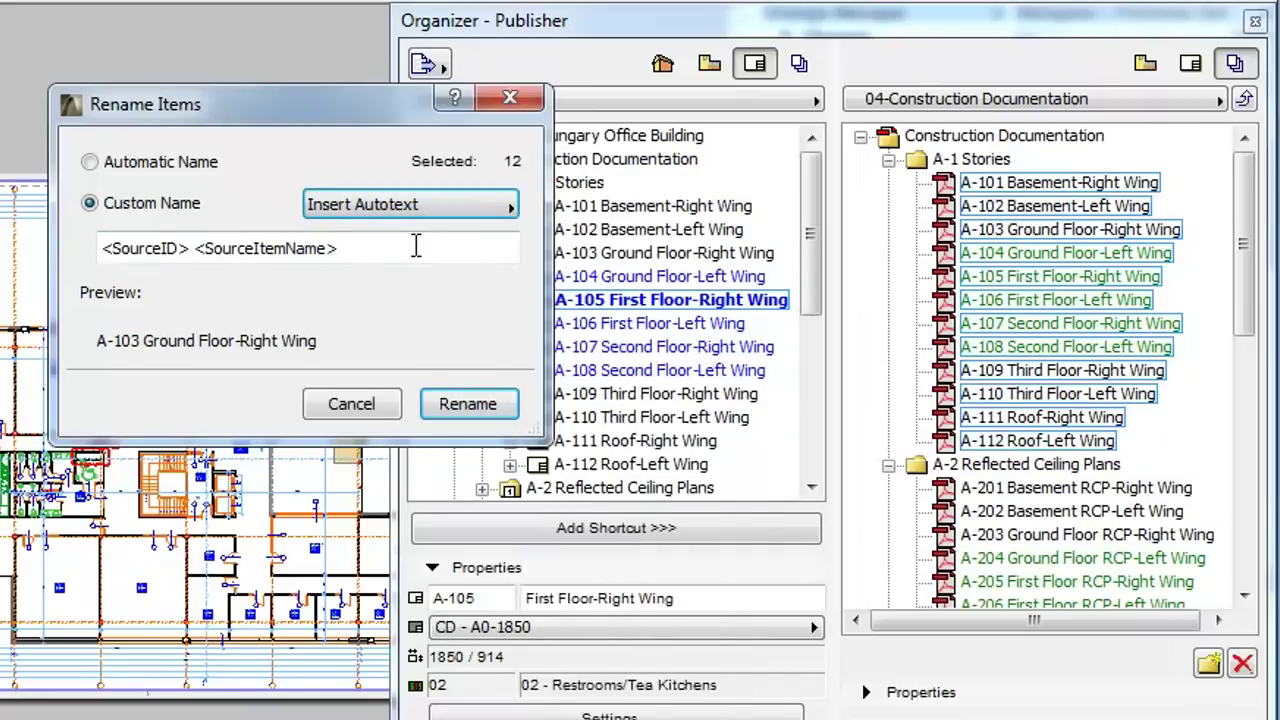
left_click_drag(416, 248, 55, 240)
key("BackSpace")
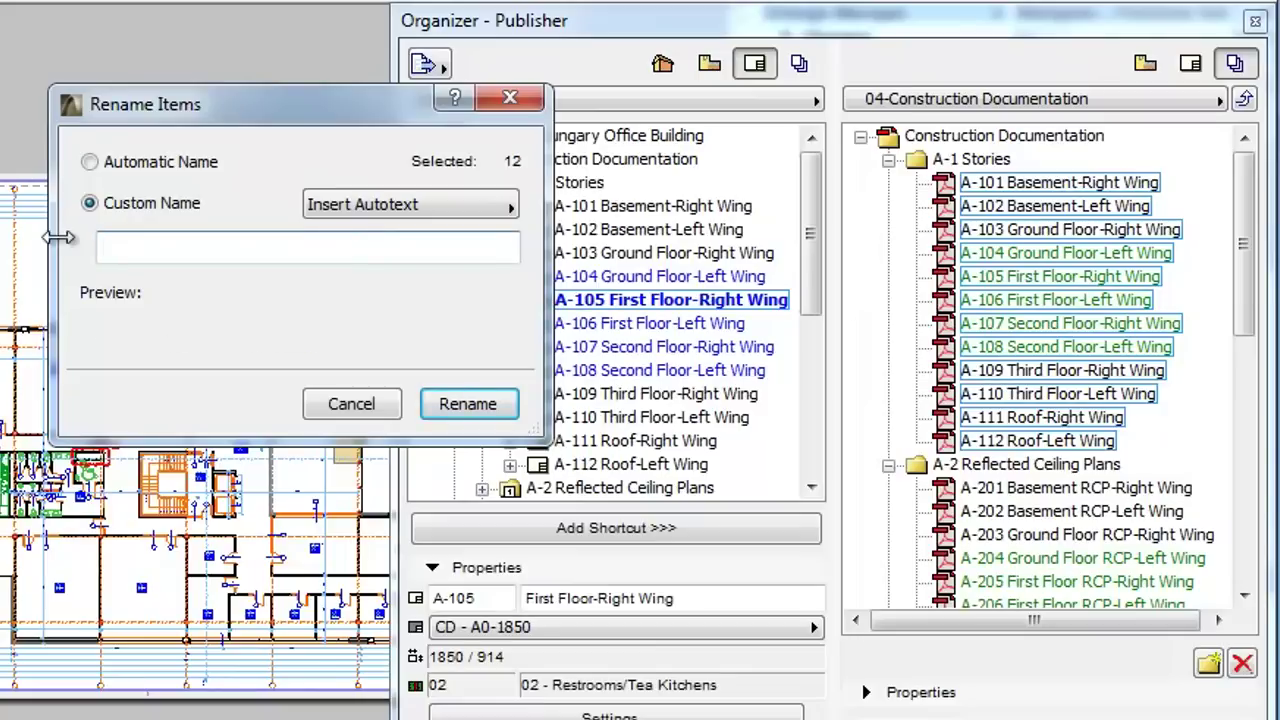
Build the pattern <SourceID> <FolderName>, previewing 'A-103 A-1 Stories'
left_click(486, 206)
left_click(588, 202)
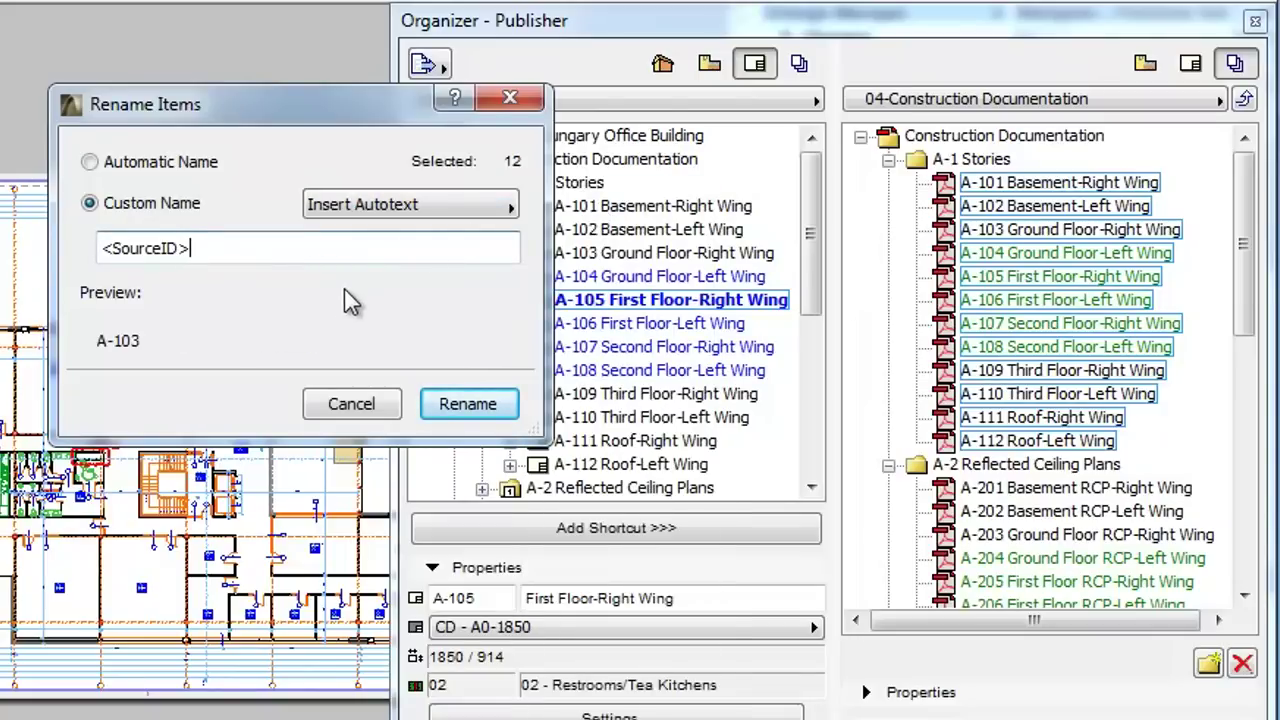
left_click(484, 206)
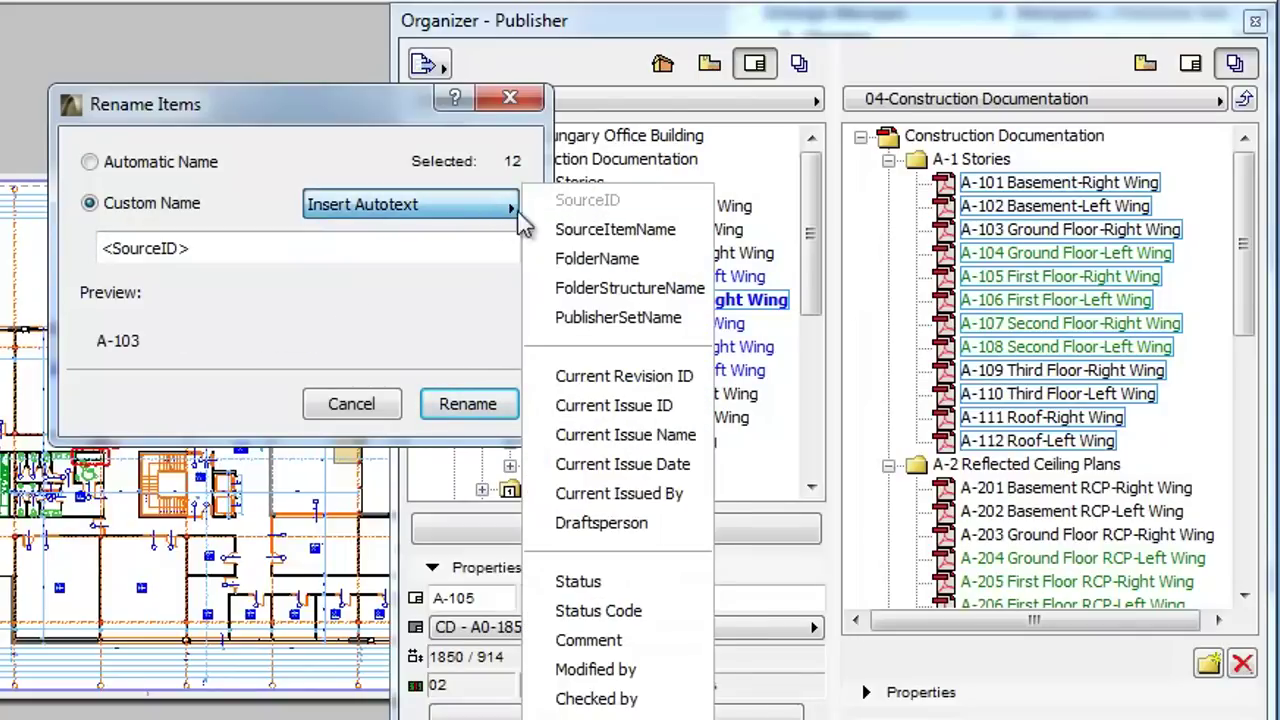
left_click(683, 266)
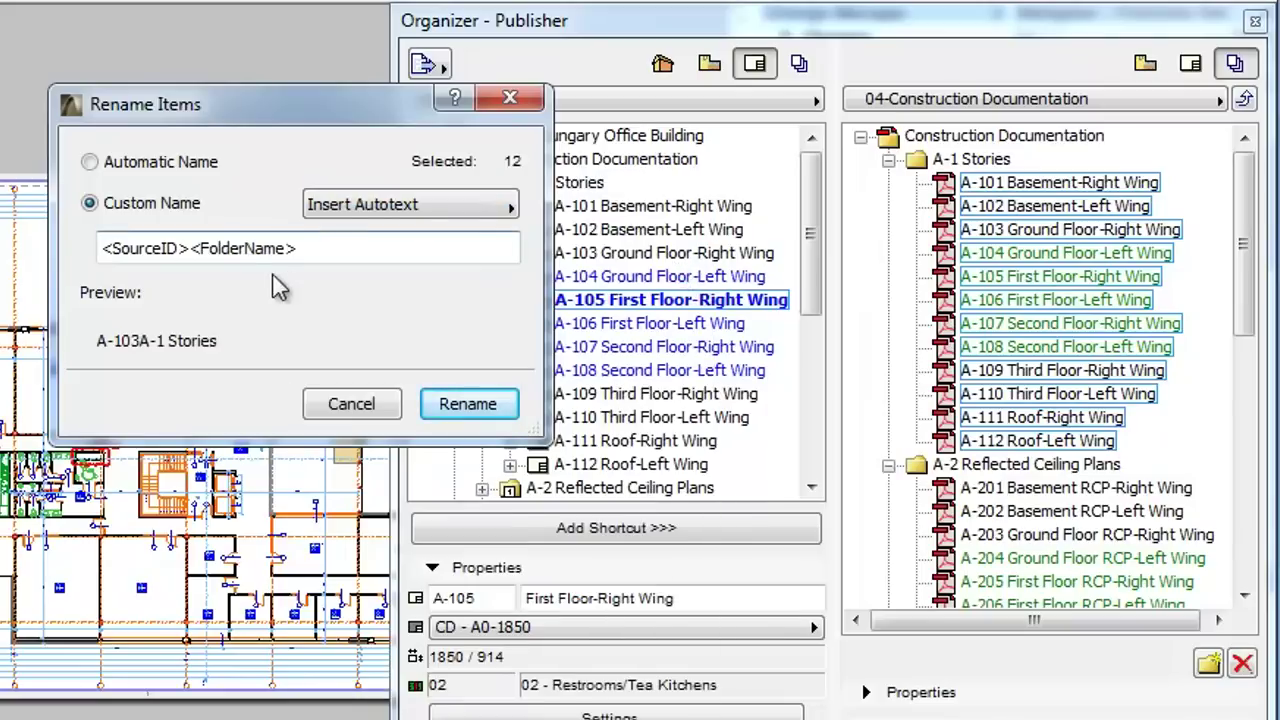
left_click(187, 248)
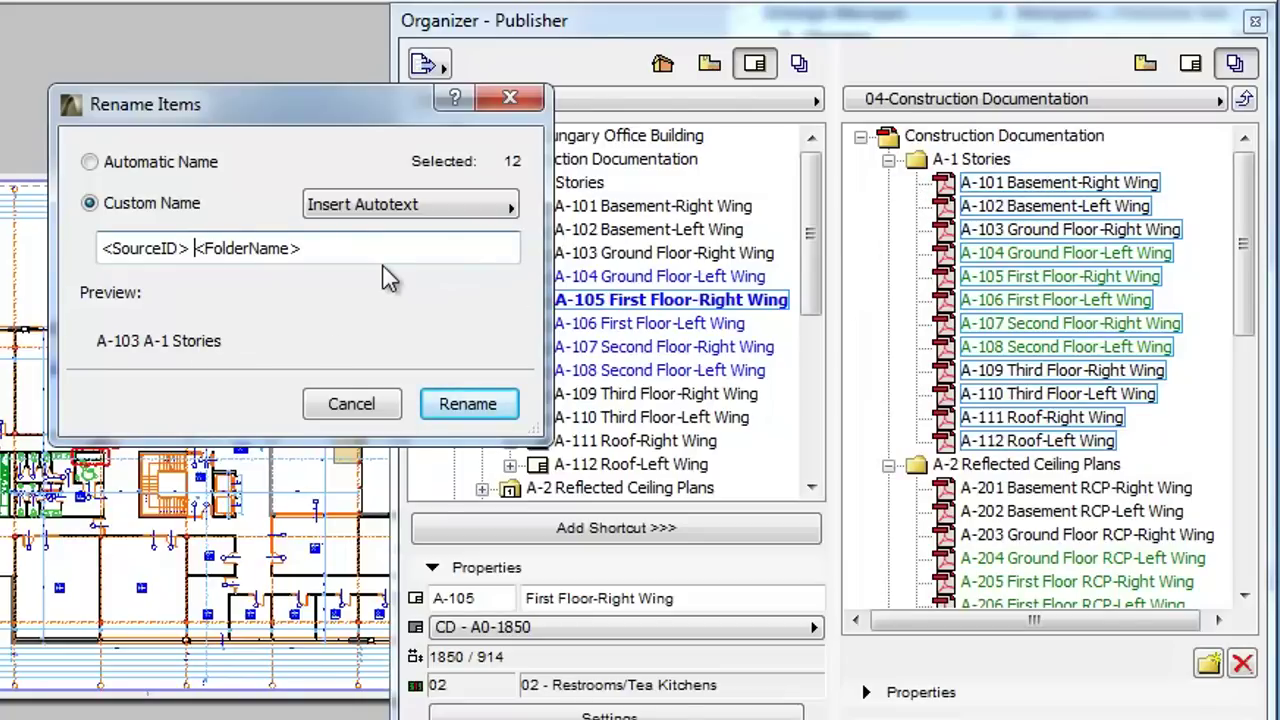
left_click(508, 208)
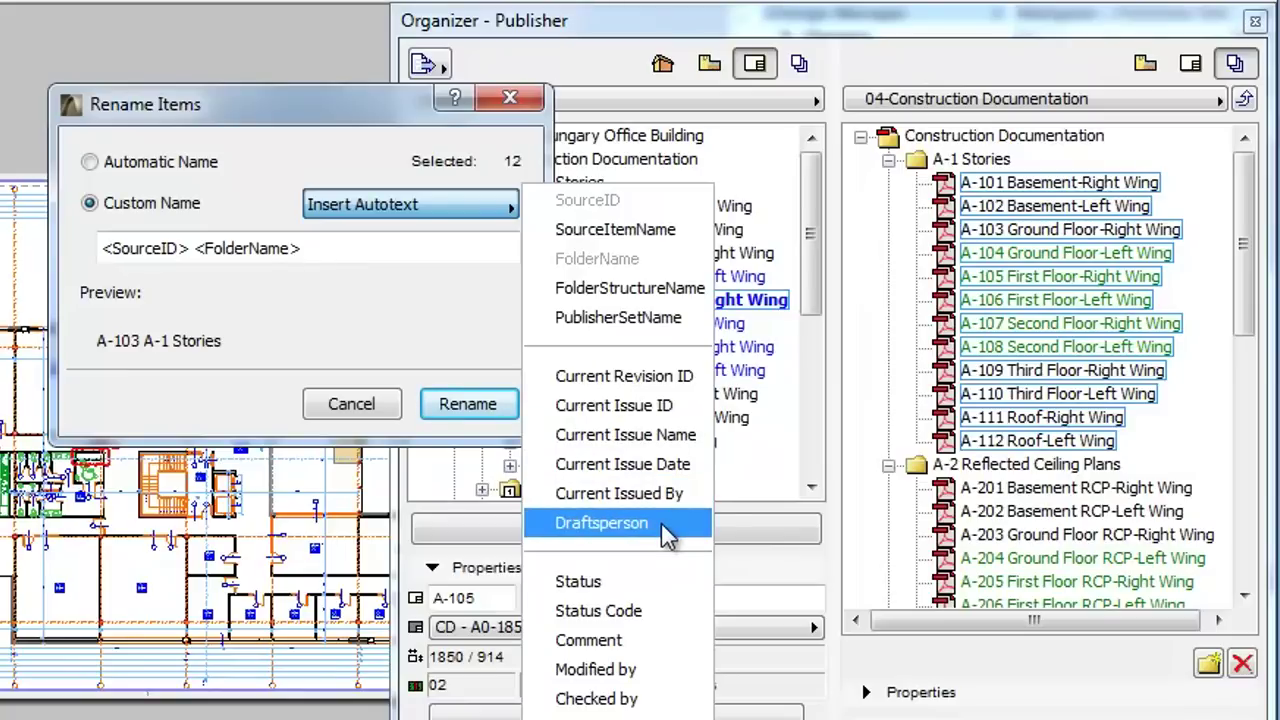
Cancel the rename and open the Restrooms/Tea Kitchens issue's field scheme in Book Settings
left_click(348, 404)
left_click(348, 404)
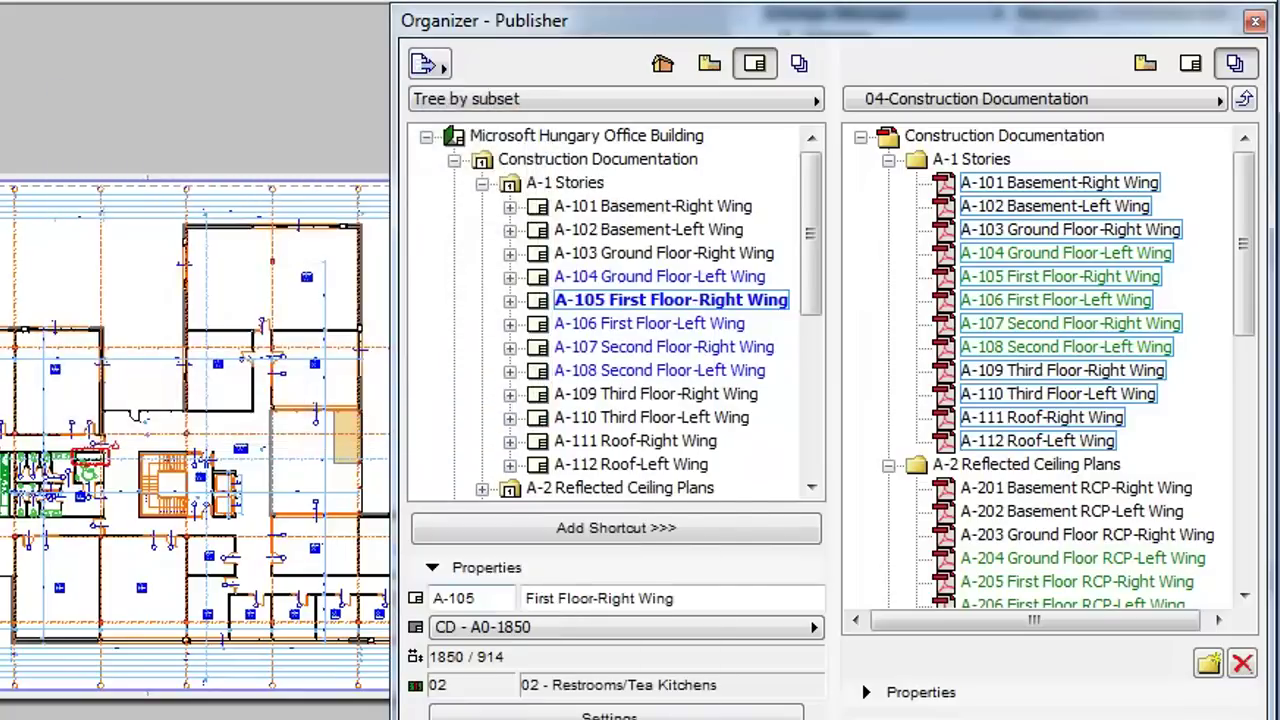
left_click(1002, 700)
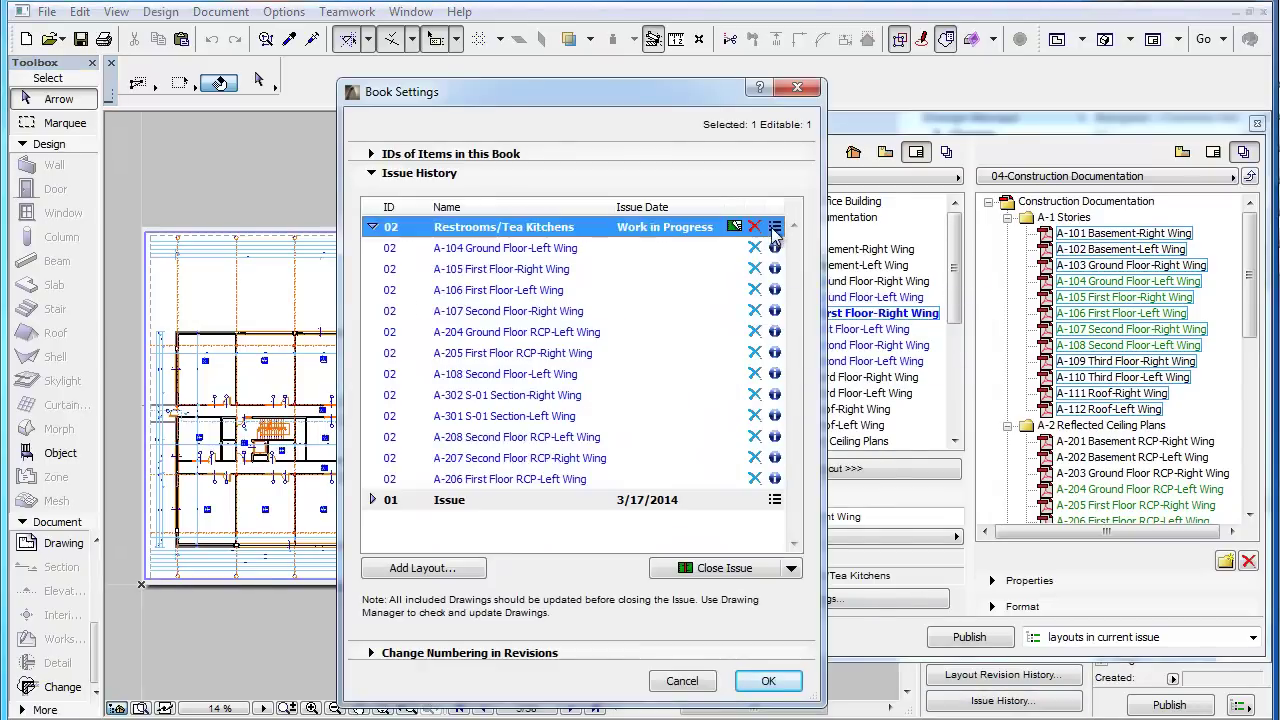
left_click(775, 228)
left_click(408, 381)
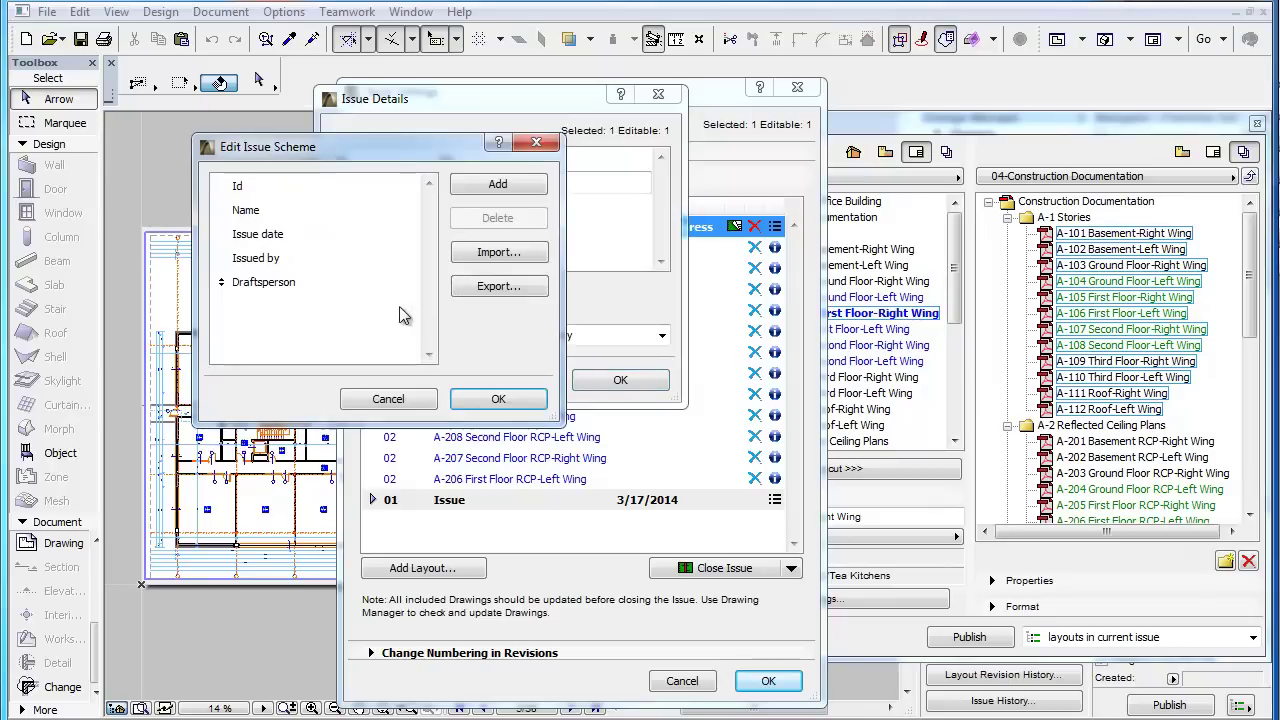
Exit the issue scheme, issue details and Book Settings, and reopen Rename Items on the layouts
left_click(343, 284)
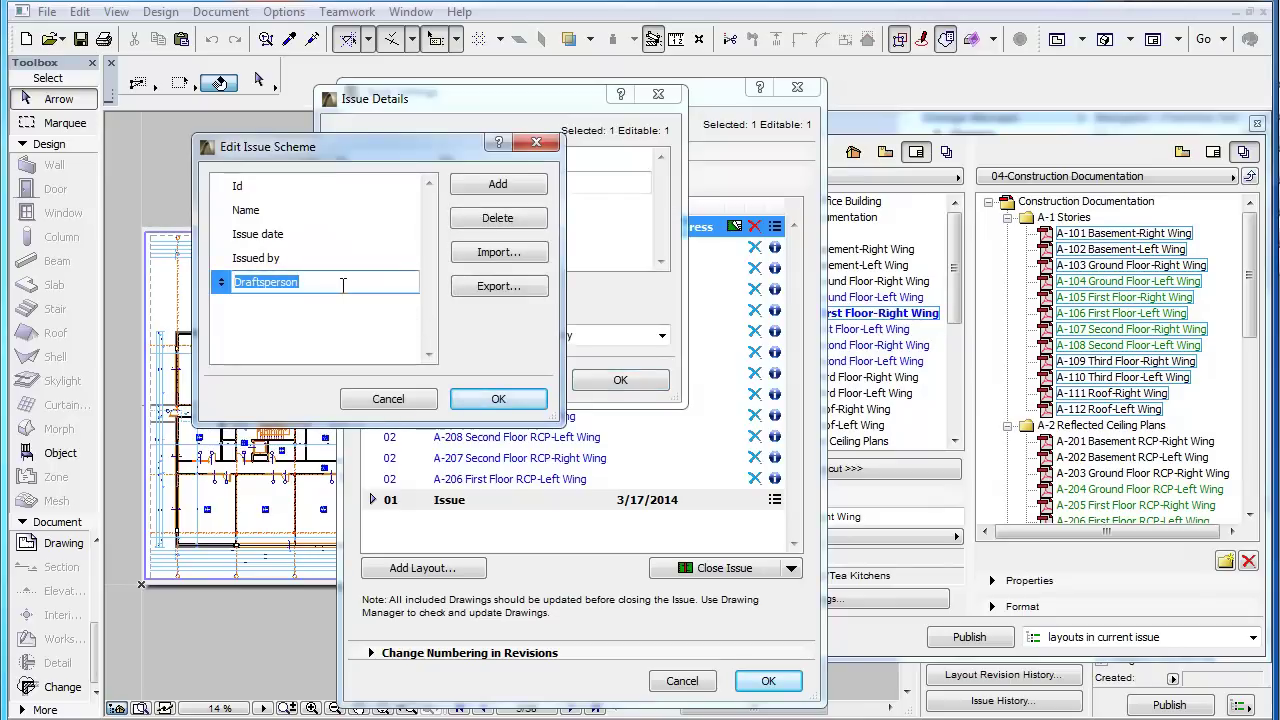
left_click(498, 399)
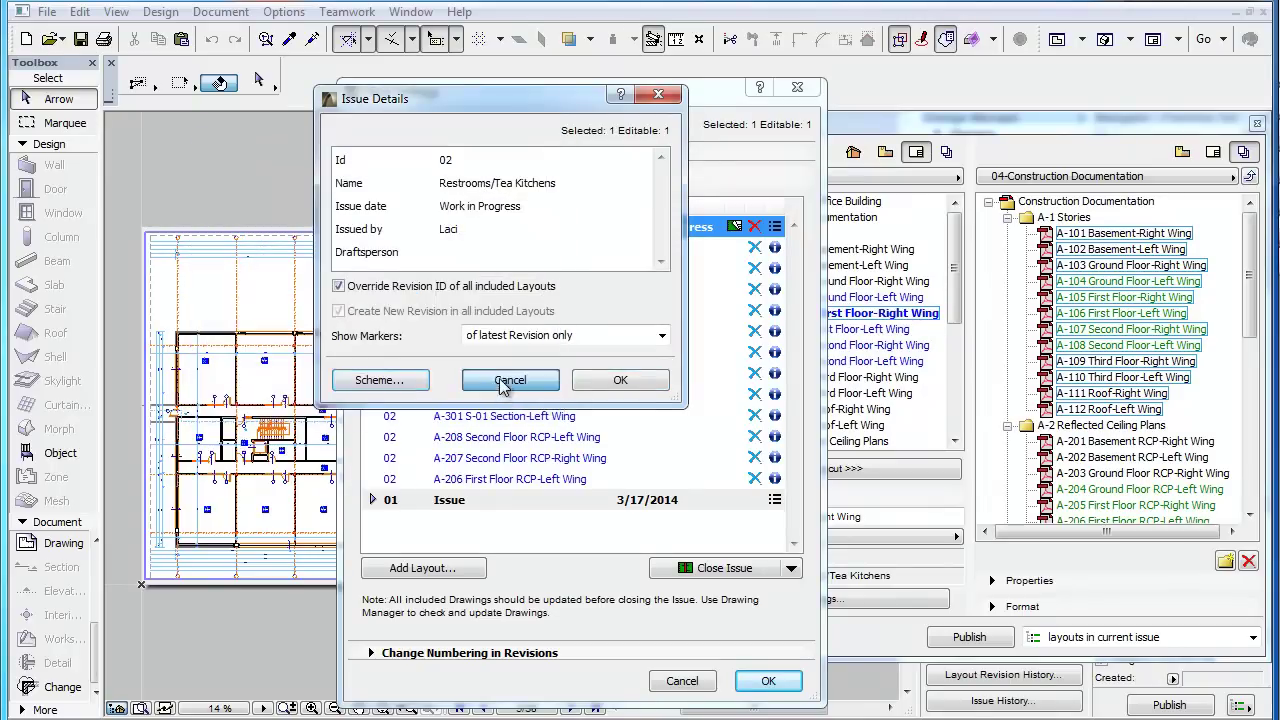
left_click(503, 380)
left_click(682, 680)
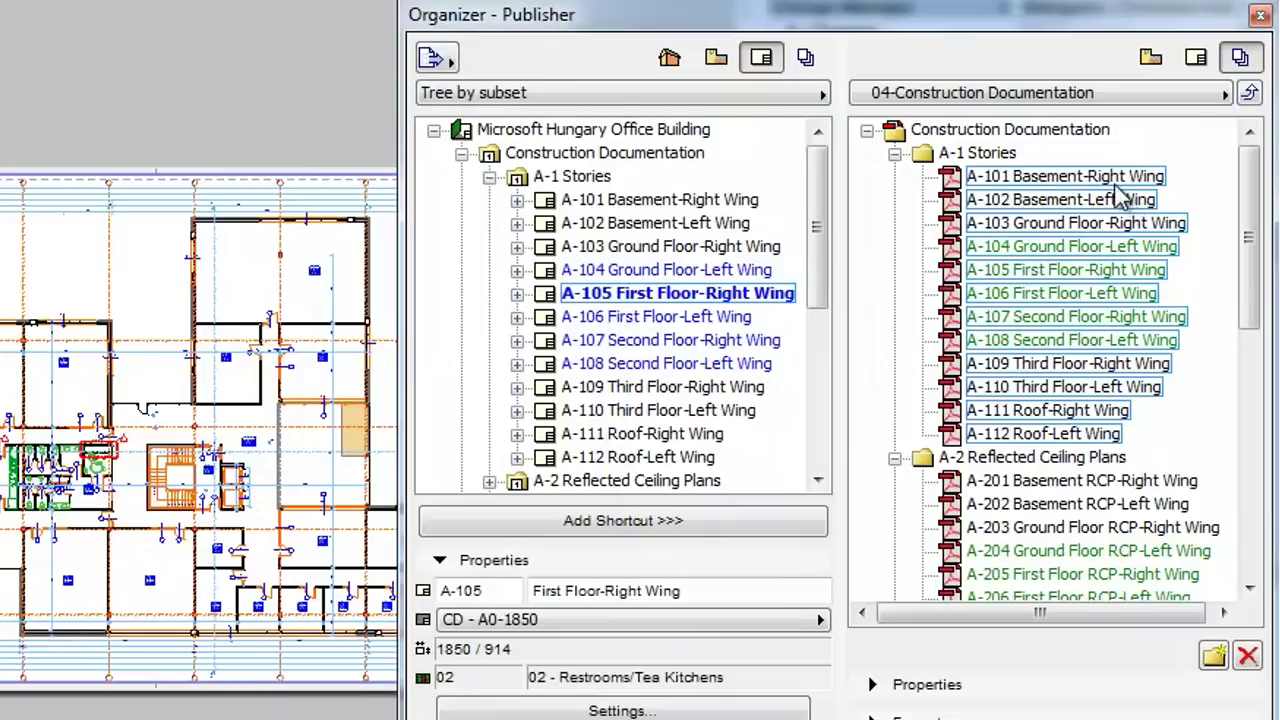
right_click(1118, 192)
left_click(1163, 207)
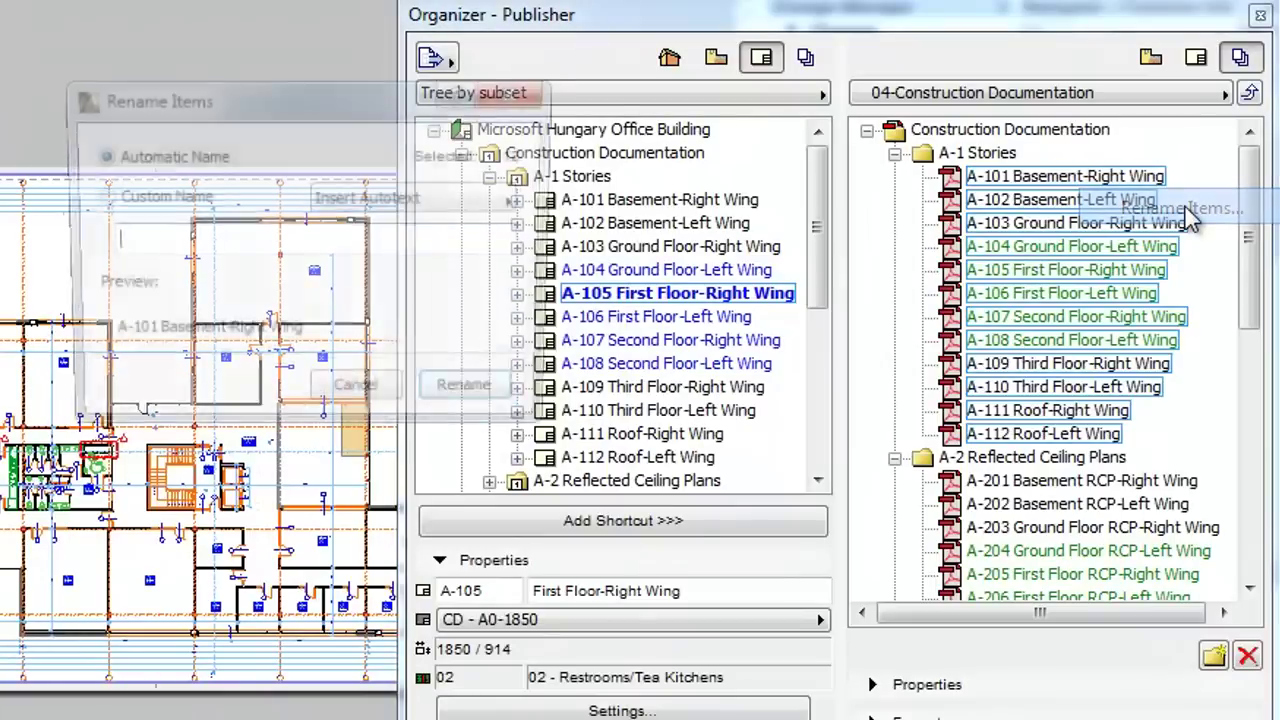
Browse the autotext fields with Custom Name chosen, then cancel the rename
left_click(510, 205)
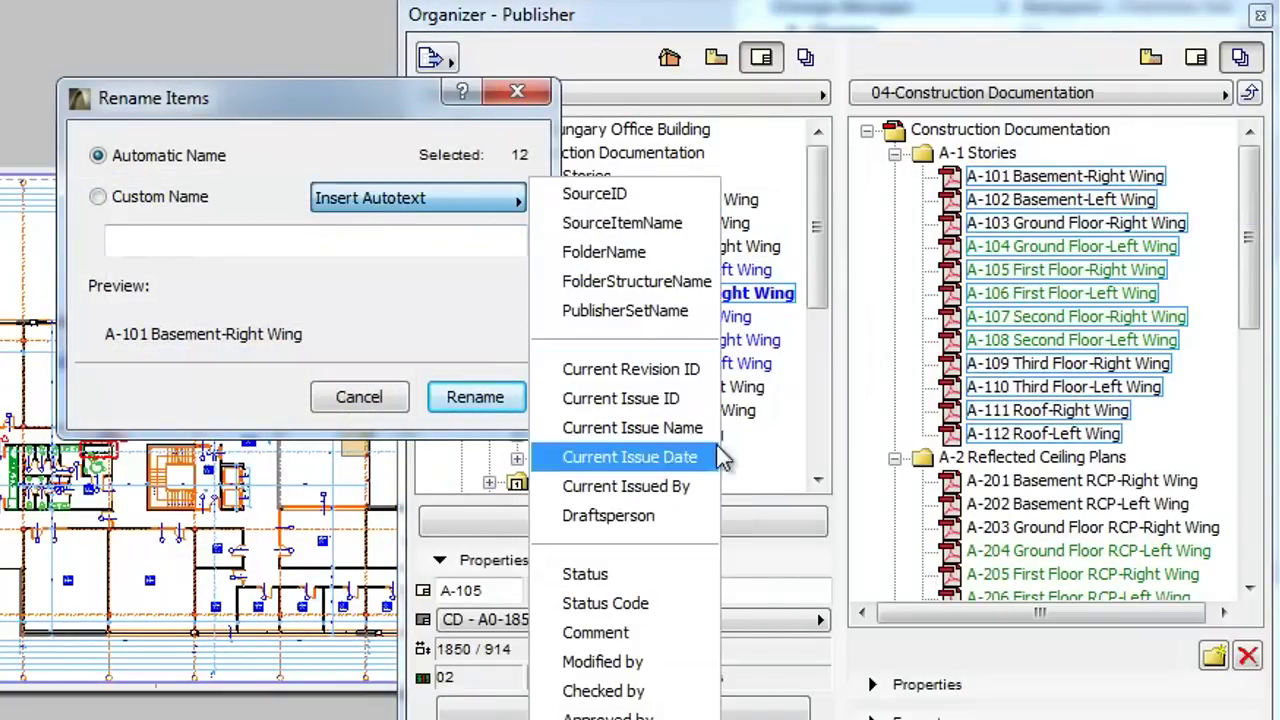
left_click(97, 197)
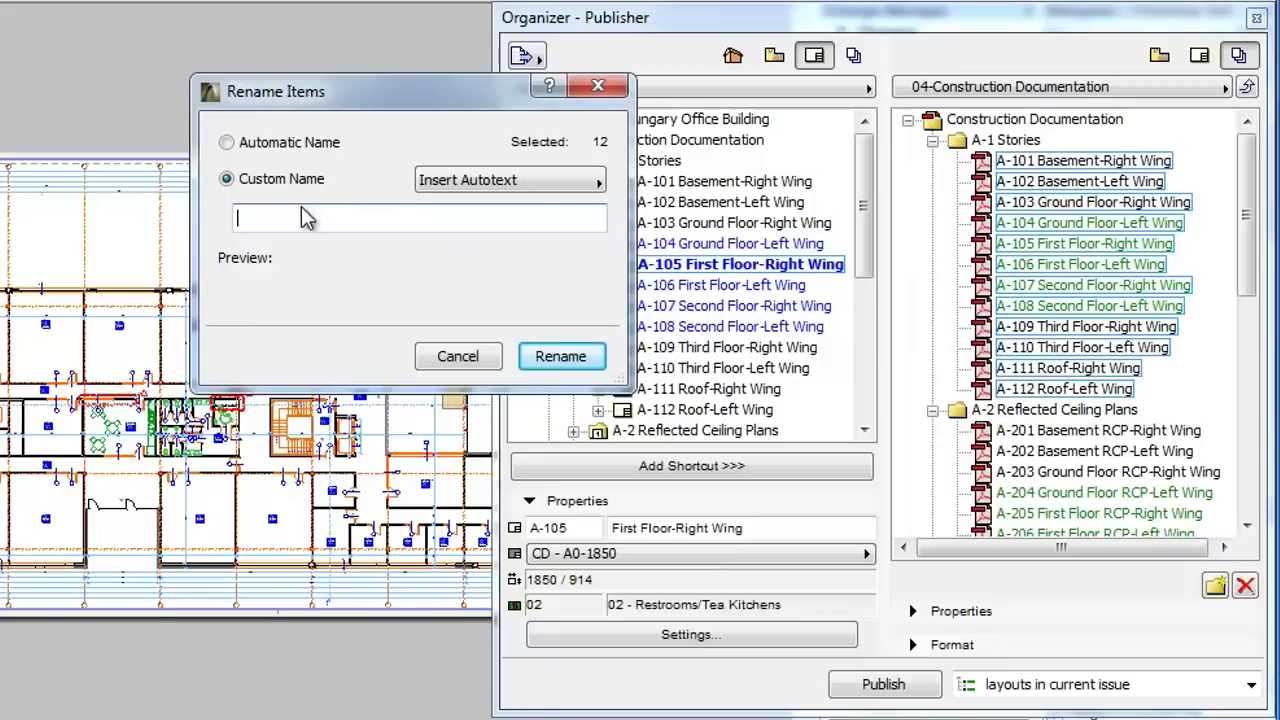
left_click(510, 203)
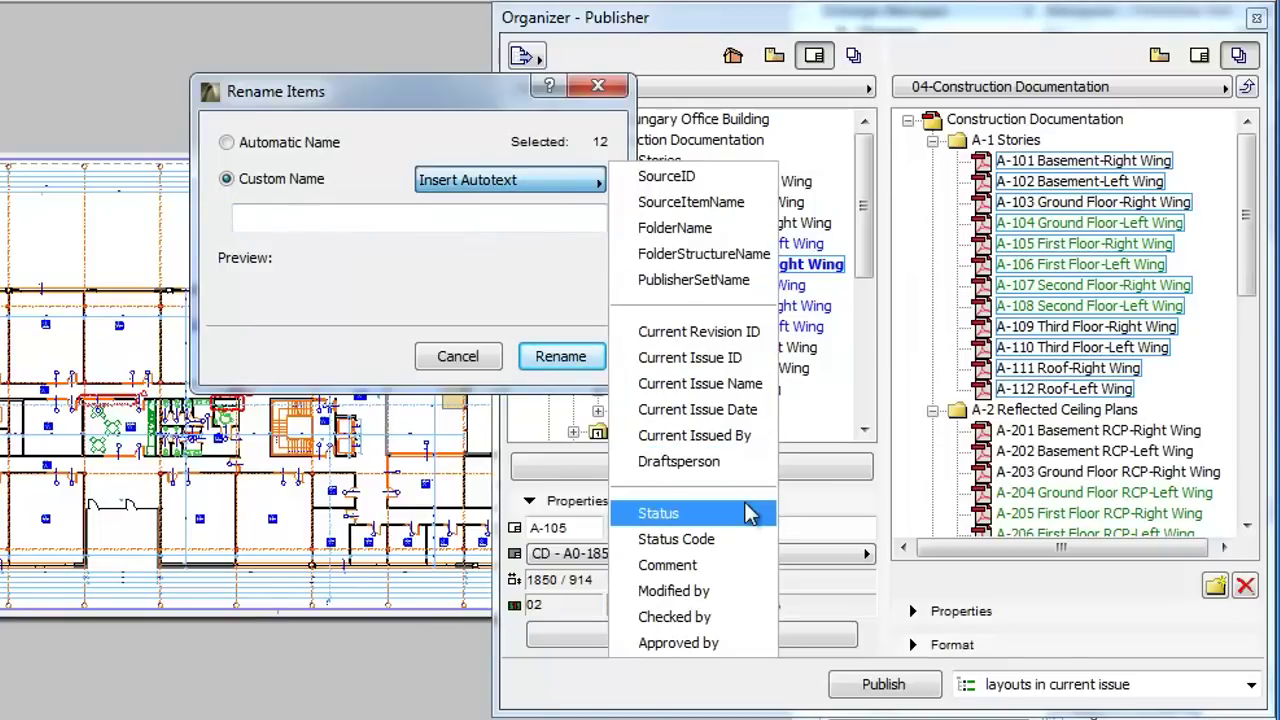
left_click(466, 358)
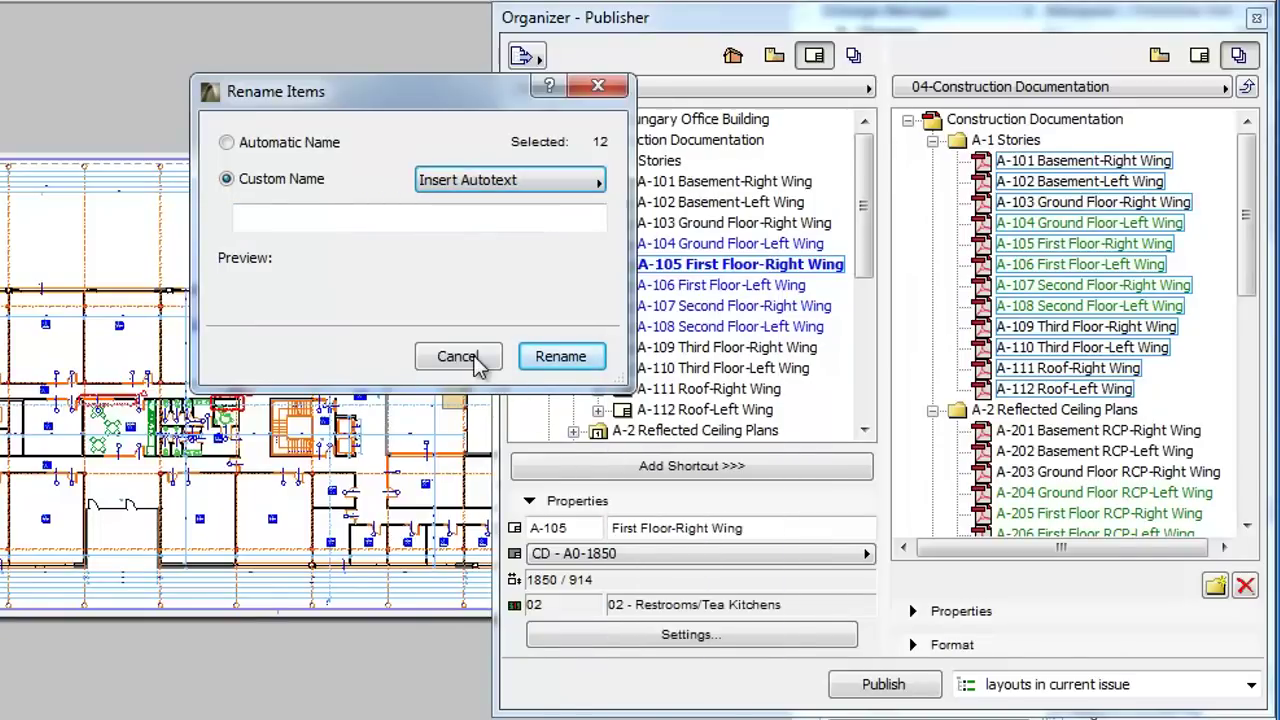
left_click(471, 356)
Check A-105's Tags and Categories in Layout Settings, then close it without changes
right_click(728, 272)
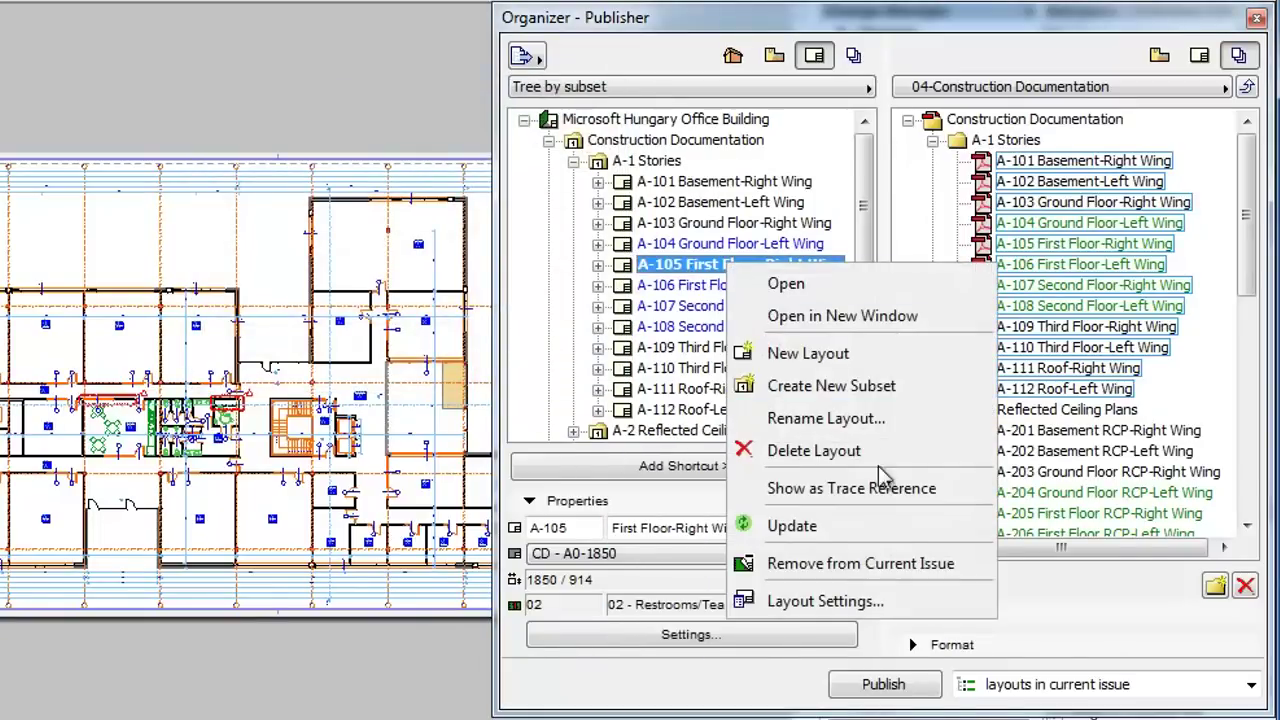
left_click(903, 597)
left_click_drag(396, 118, 394, 90)
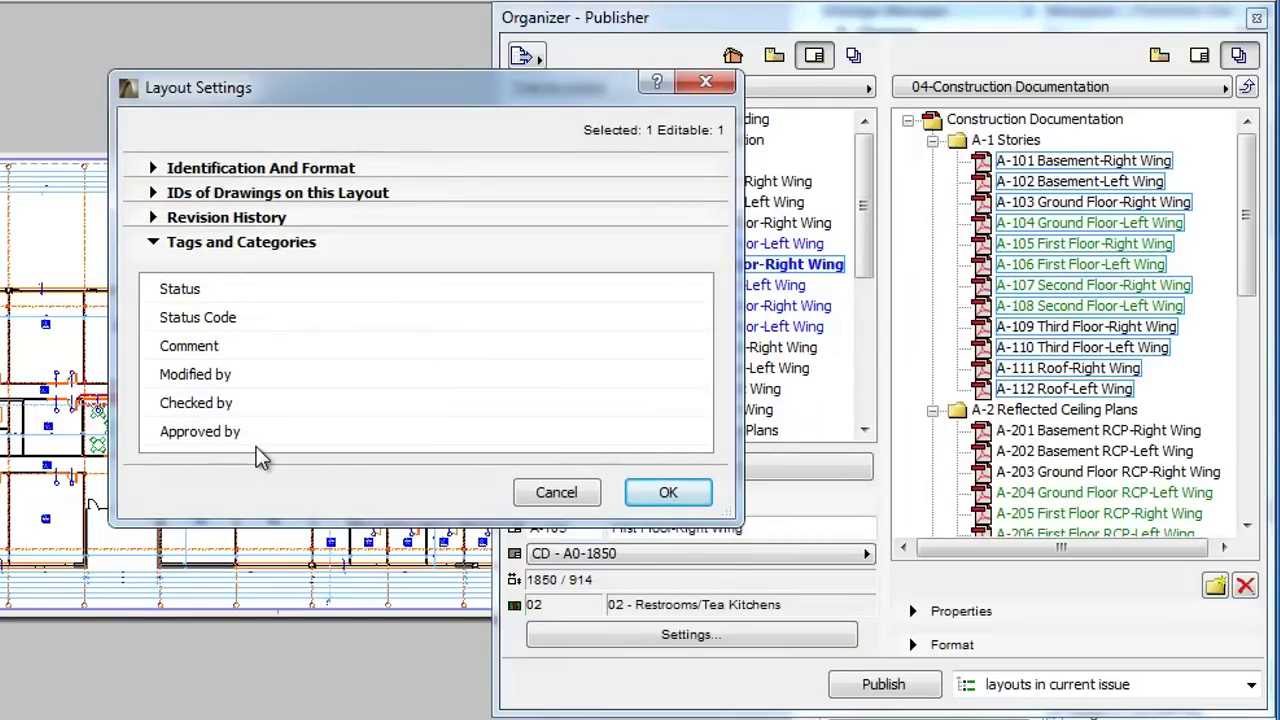
left_click(550, 492)
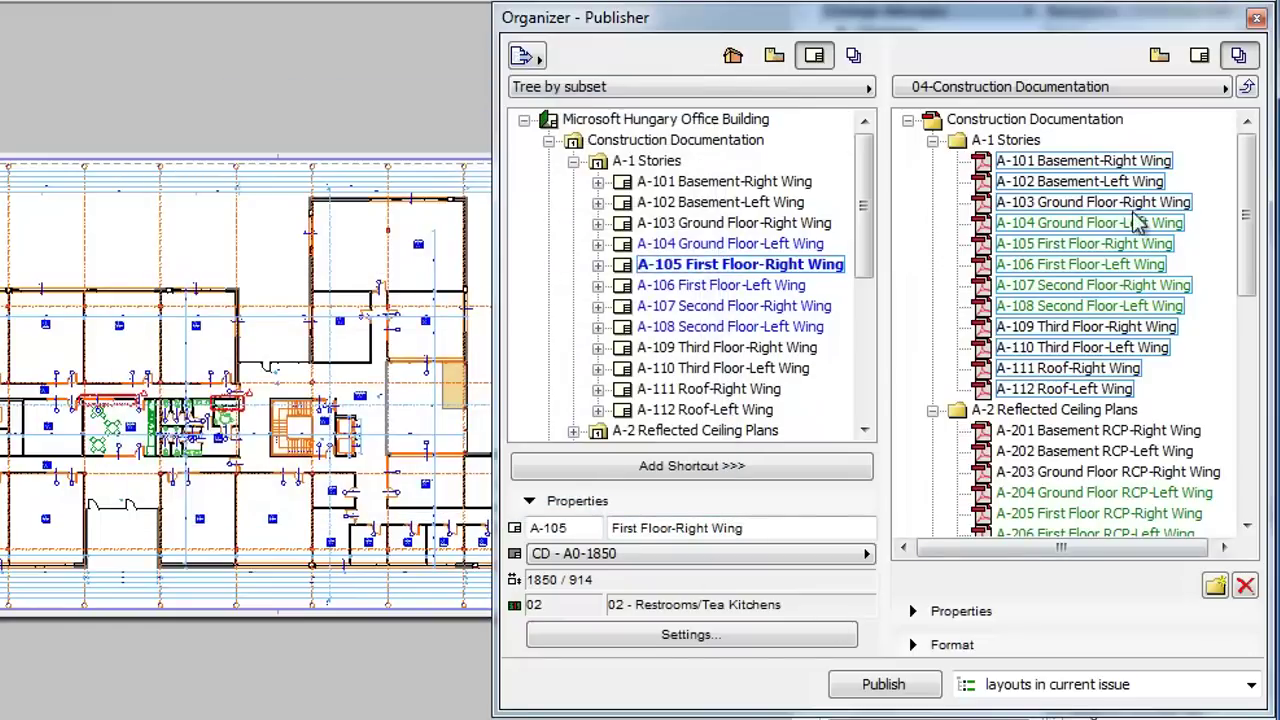
right_click(1136, 214)
Reopen Rename Items on Custom Name and review the <SourceID> <SourceItemName> pattern
left_click(1186, 232)
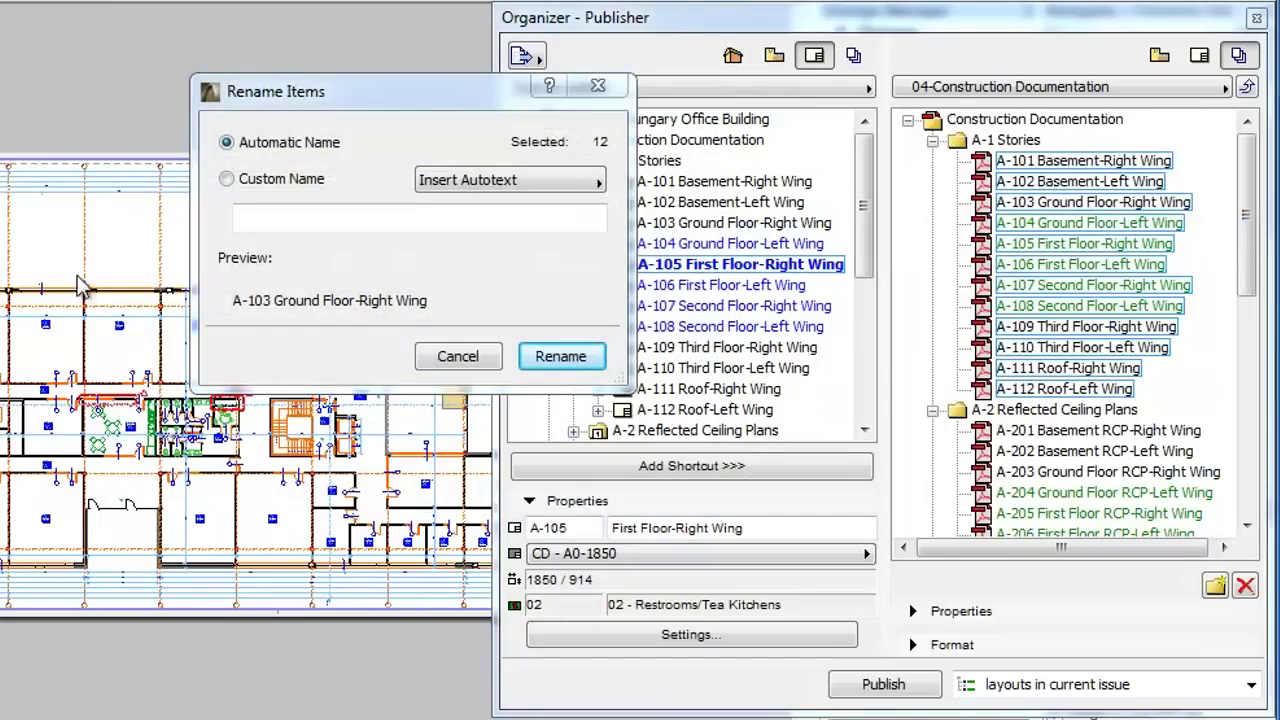
left_click(351, 215)
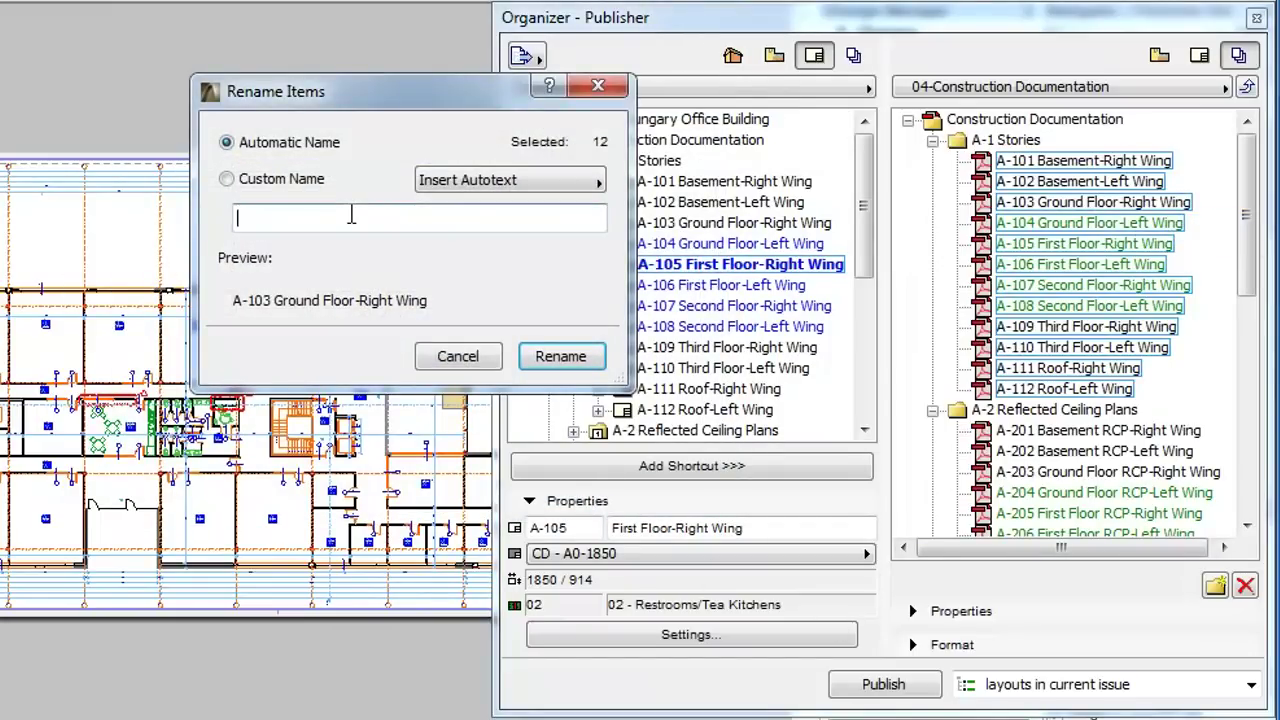
left_click(290, 180)
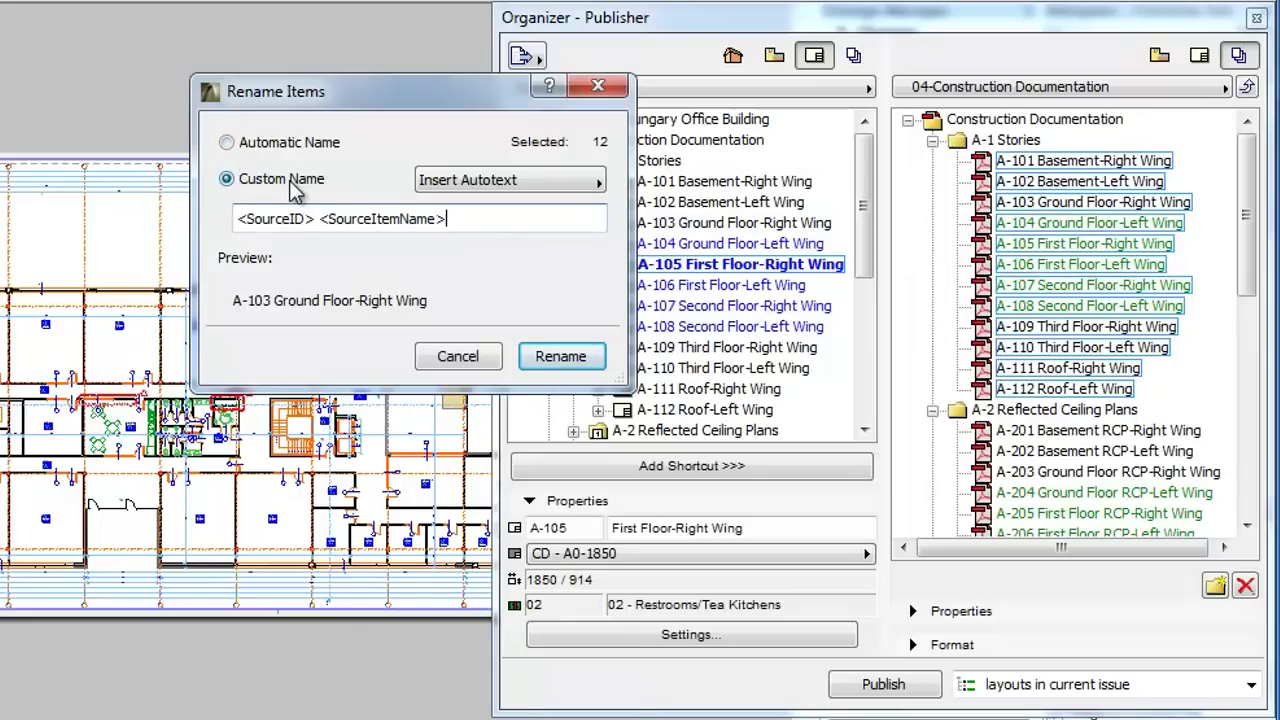
left_click_drag(316, 219, 238, 222)
left_click(320, 220)
left_click_drag(321, 220, 453, 215)
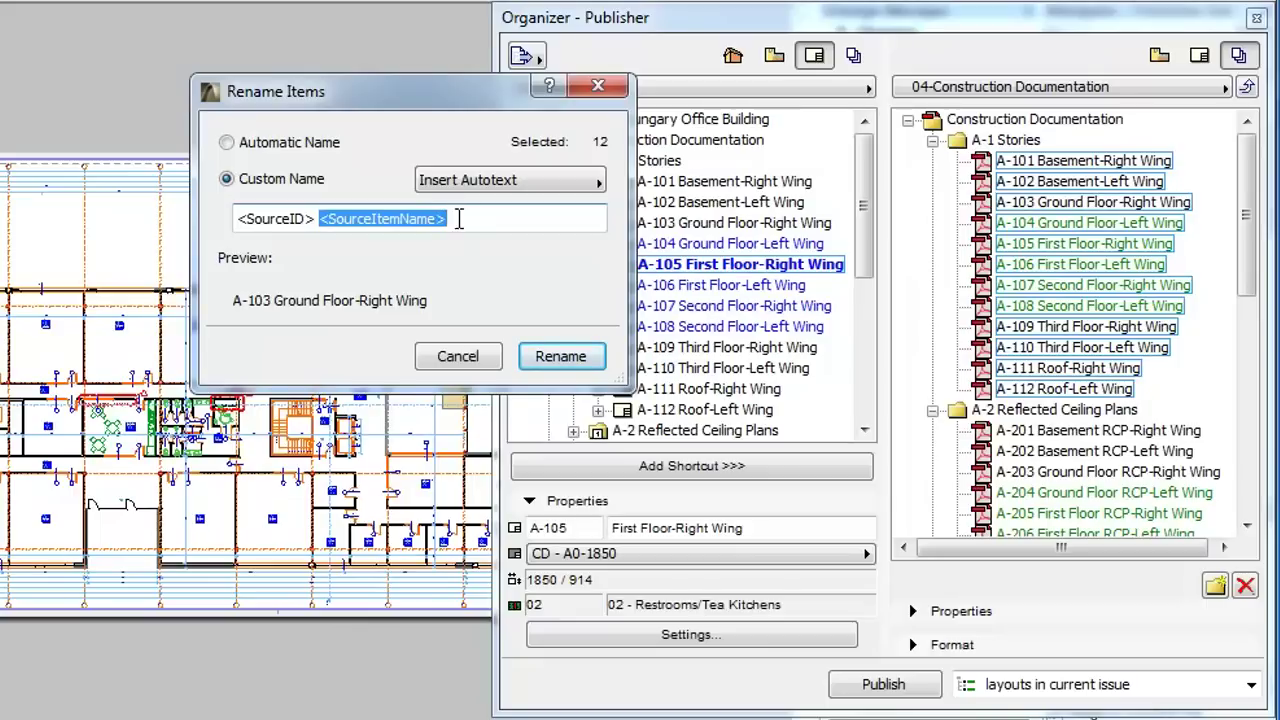
left_click(467, 218)
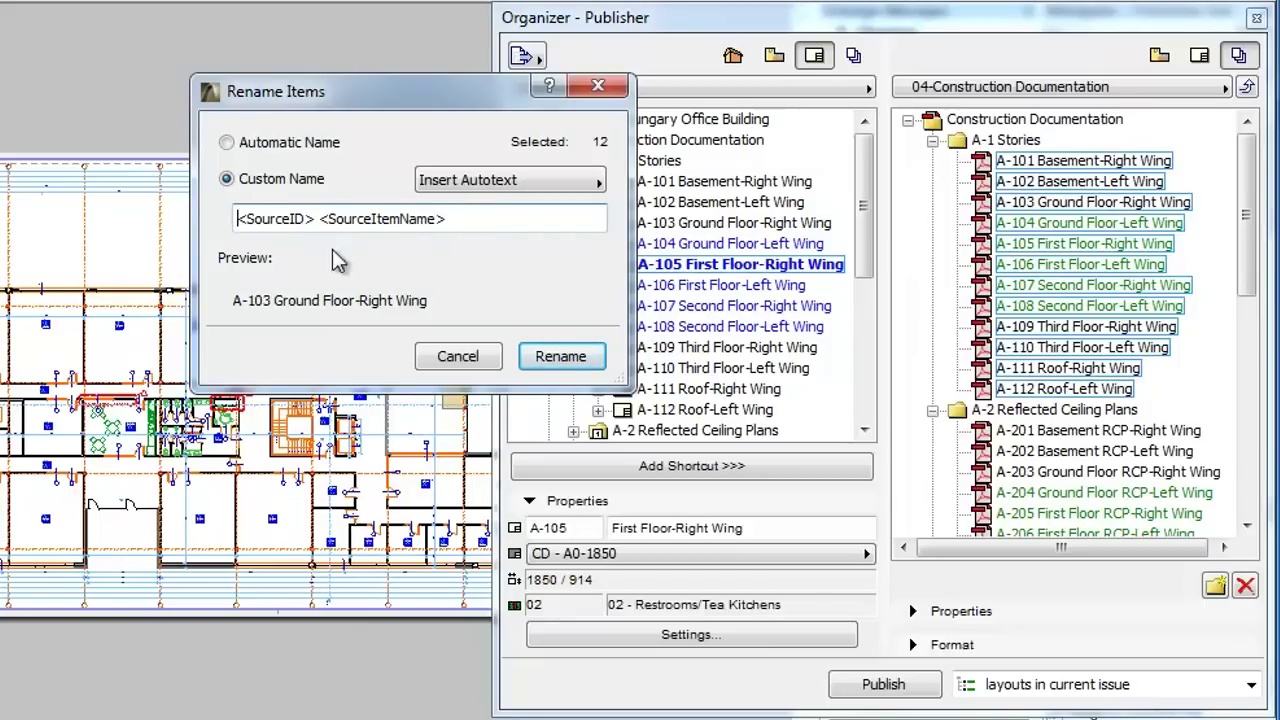
Prefix the pattern with I, Current Issue ID, /R and Current Revision ID autotexts
type("I")
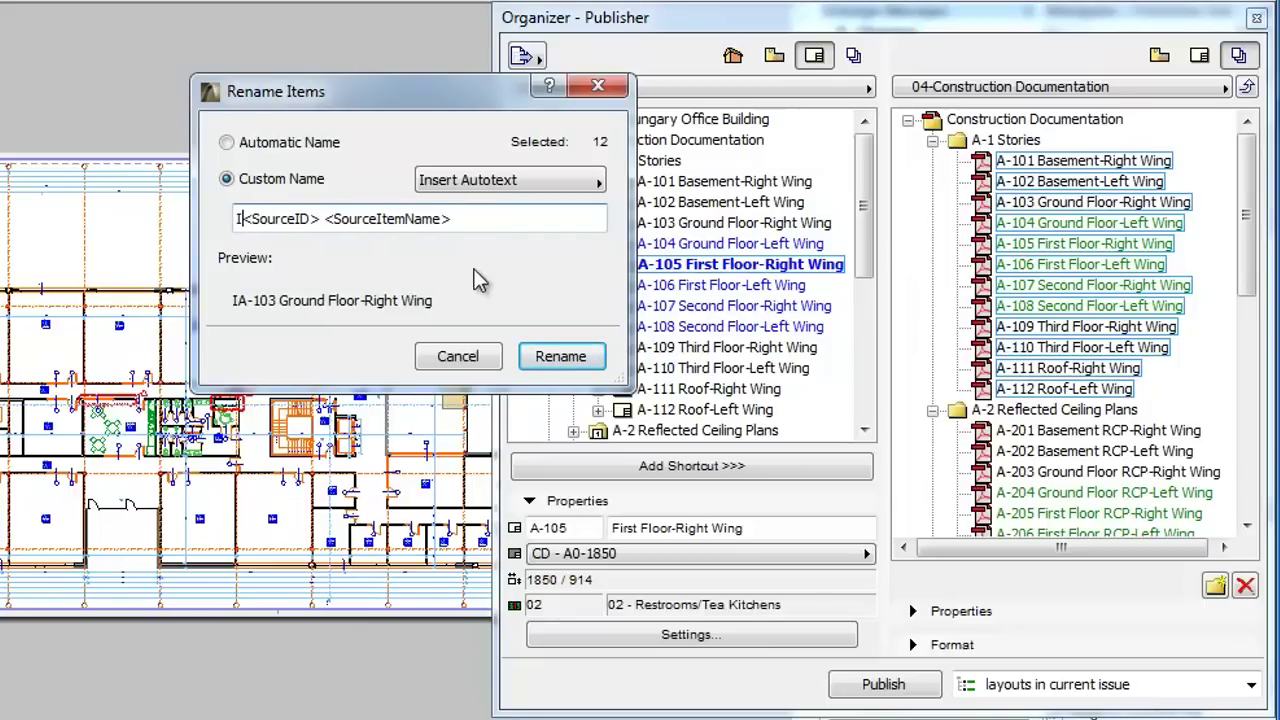
left_click(560, 182)
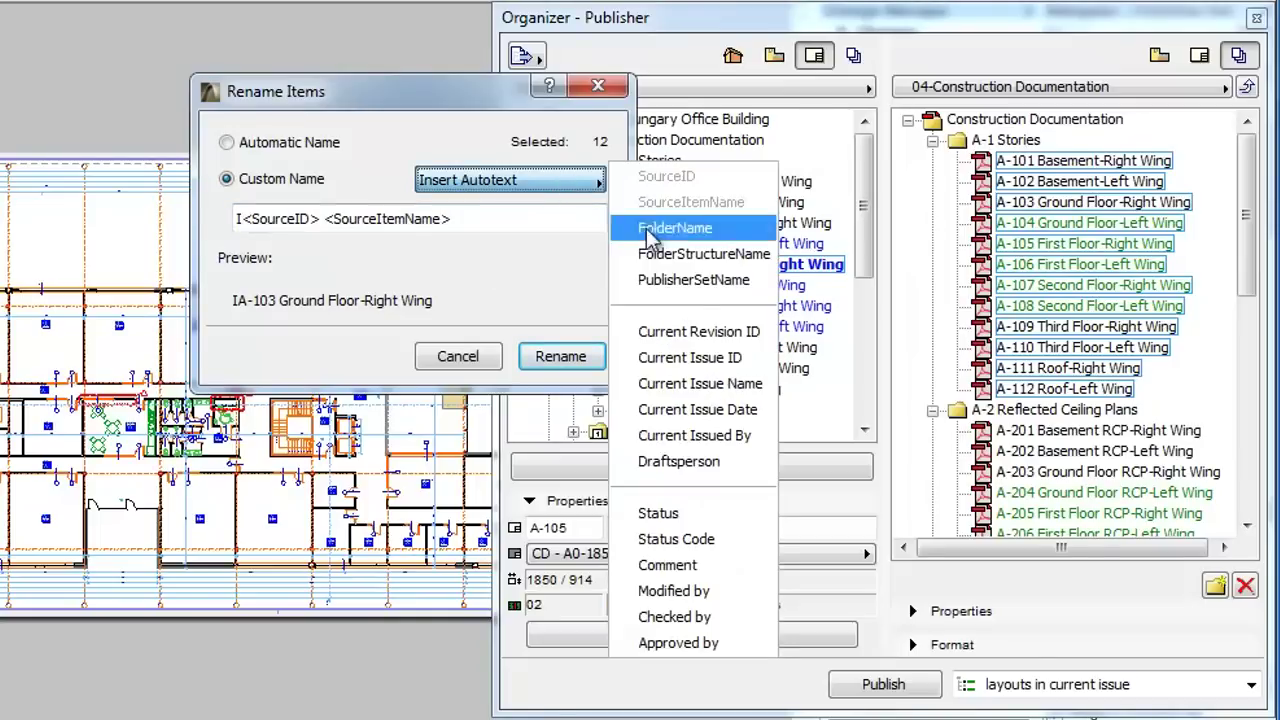
left_click(718, 360)
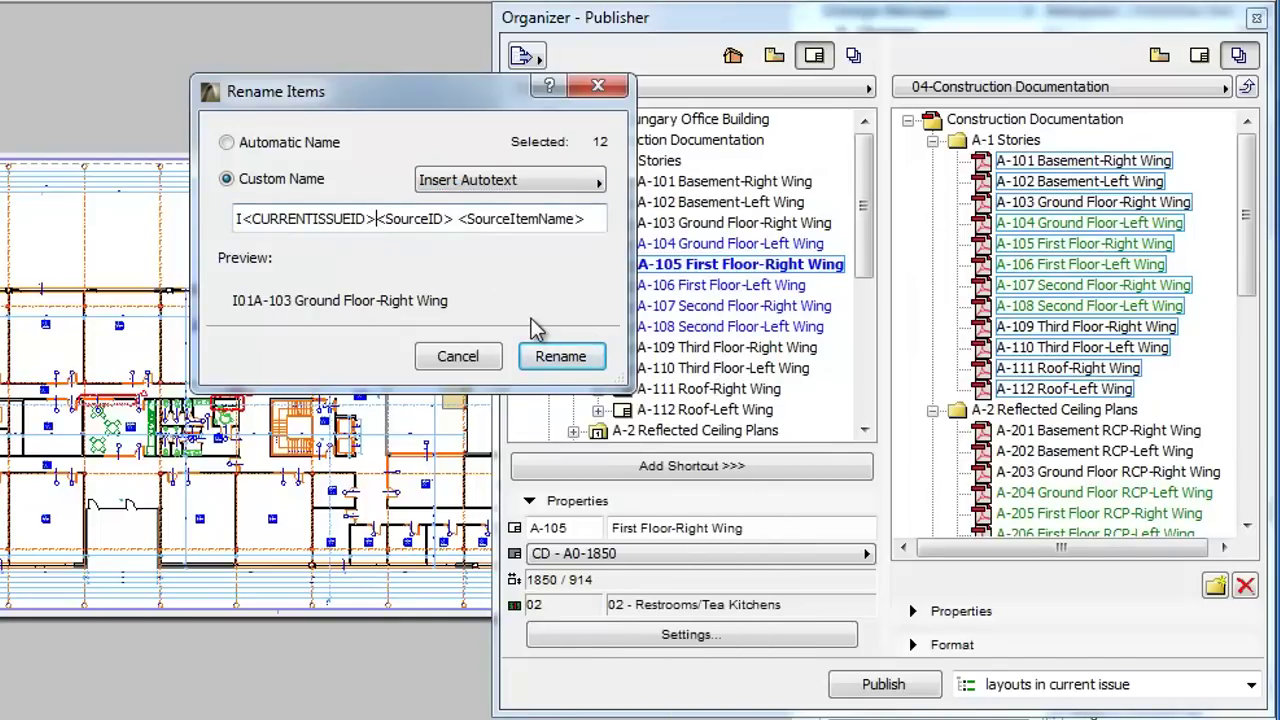
type("/R")
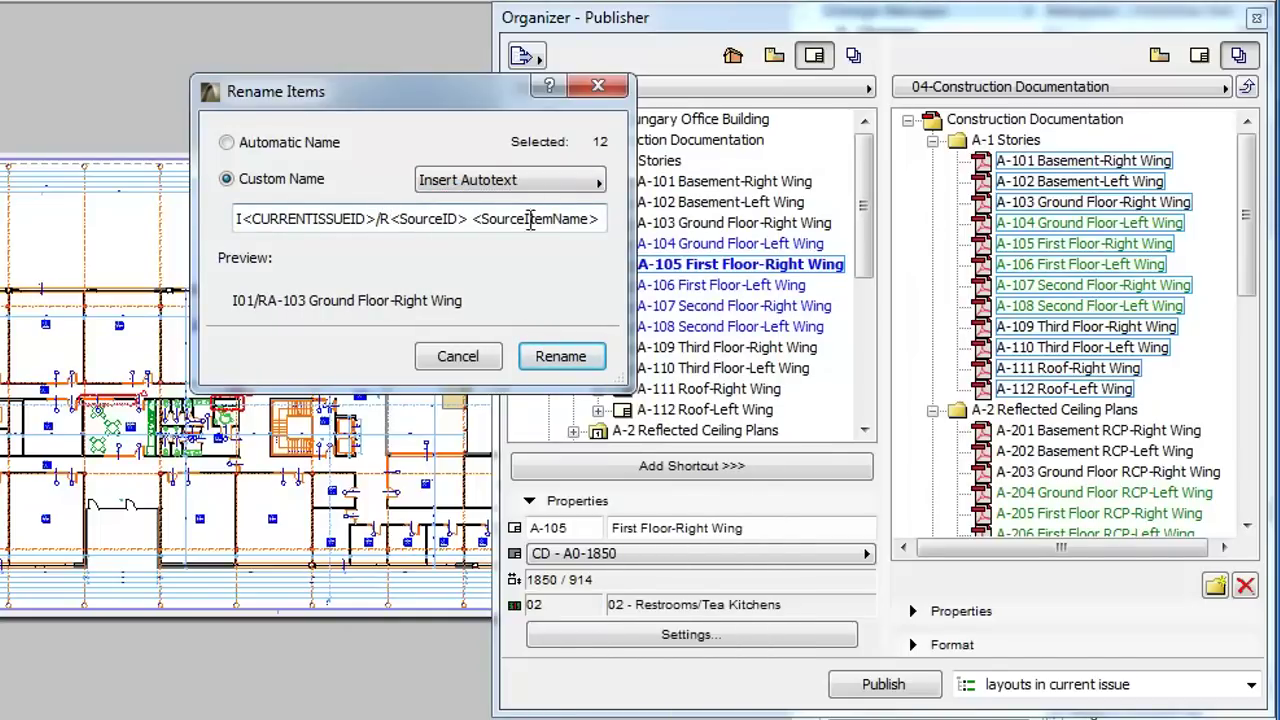
left_click(537, 182)
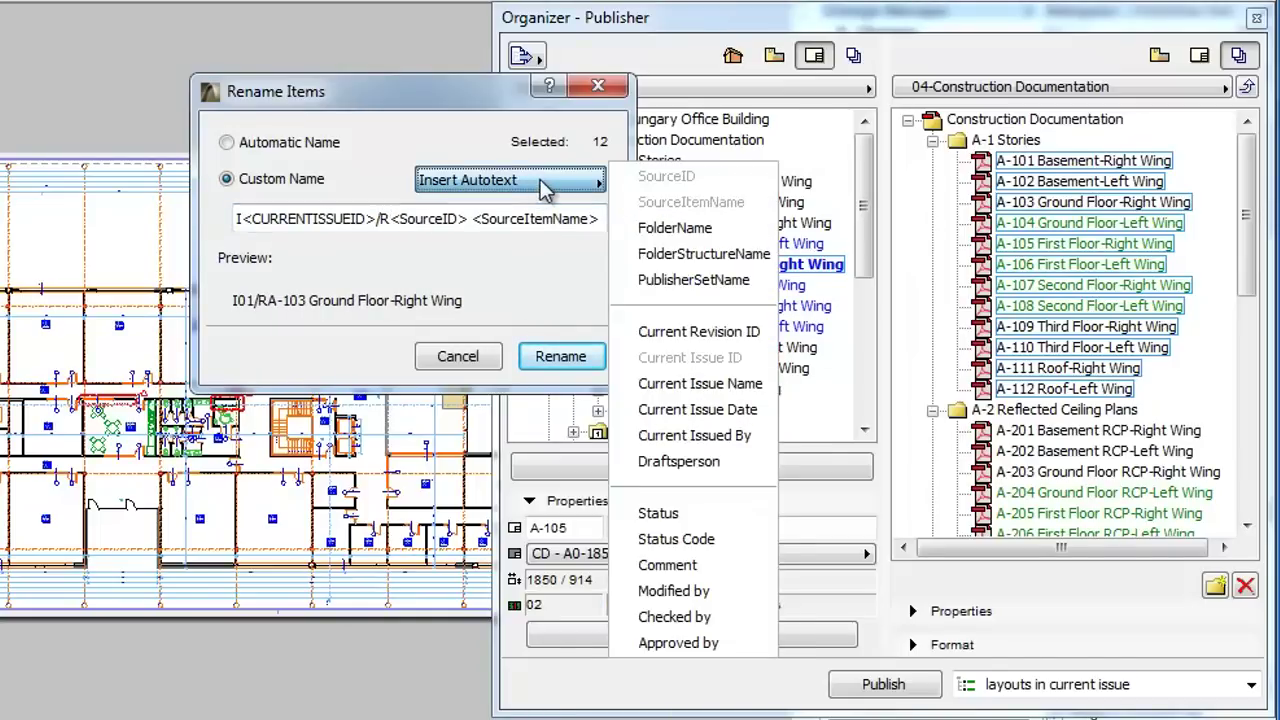
left_click(748, 330)
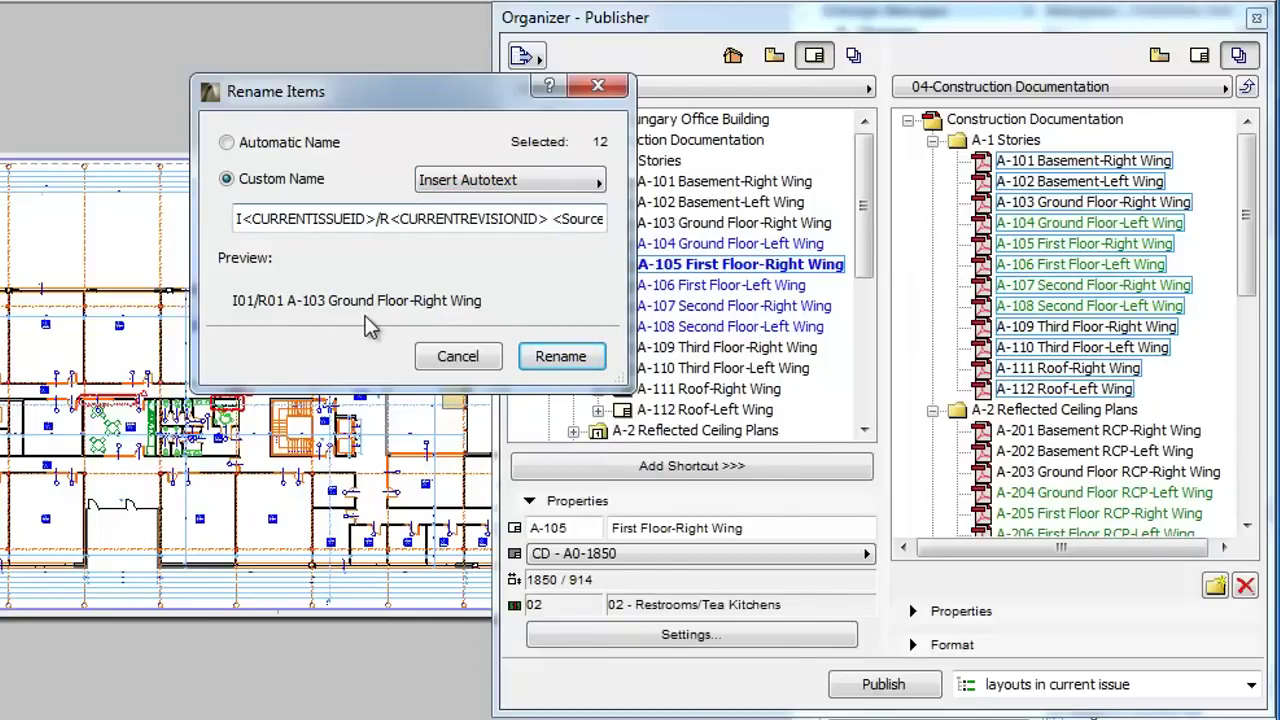
Apply the rename so the 12 layouts read like 'I01/R01 A-101 Basement-Right Wing'
left_click(599, 364)
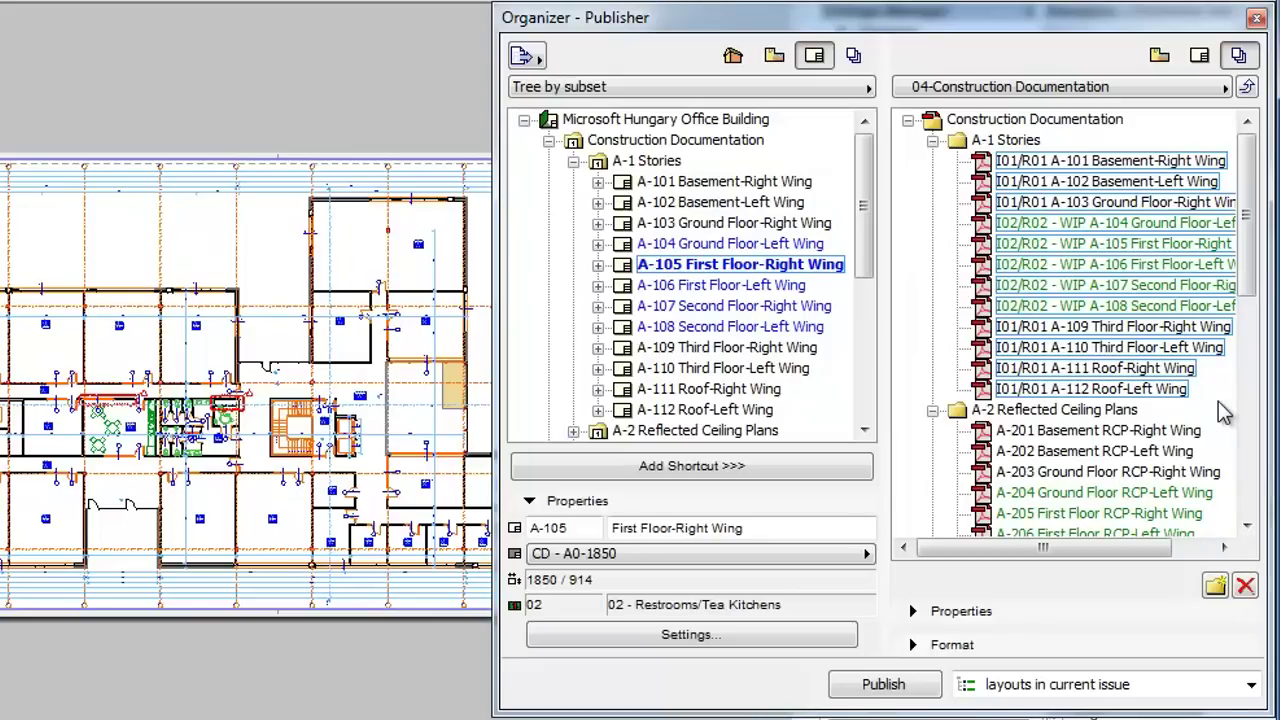
Rename the 12 layouts back to Automatic Name, restoring names like 'A-101 Basement-Right Wing'
right_click(1097, 224)
left_click(1262, 248)
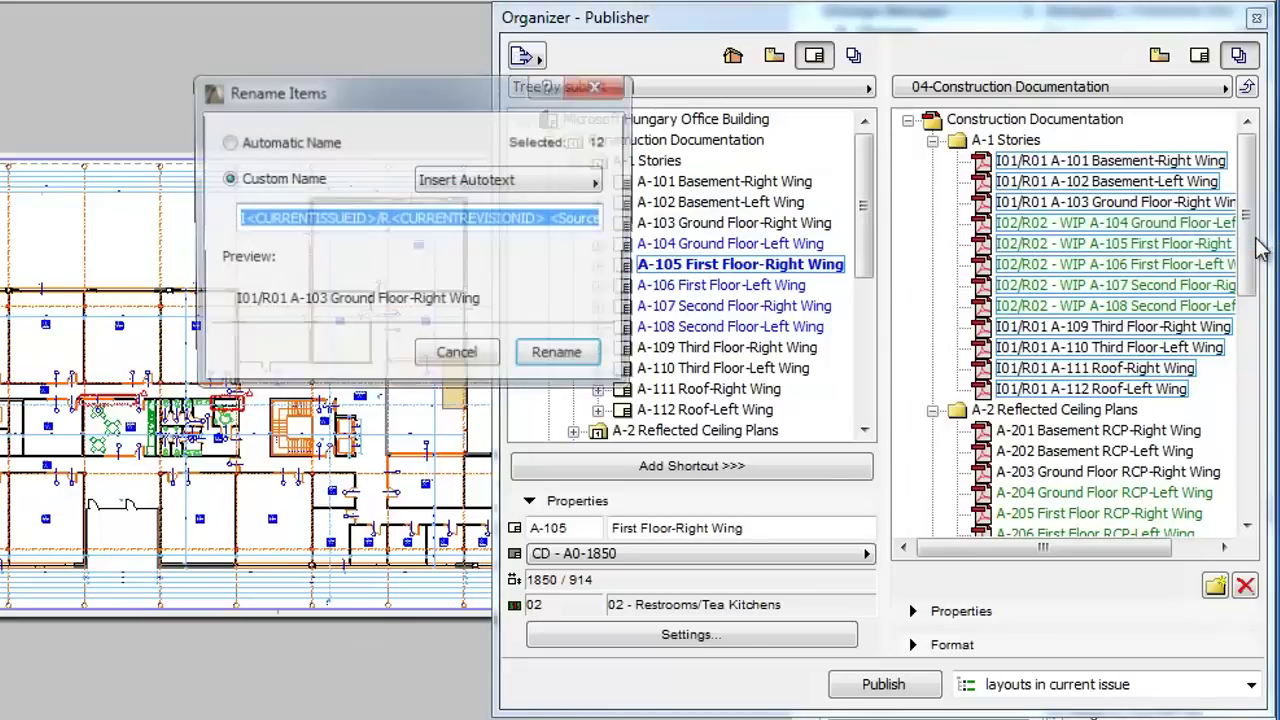
left_click(320, 145)
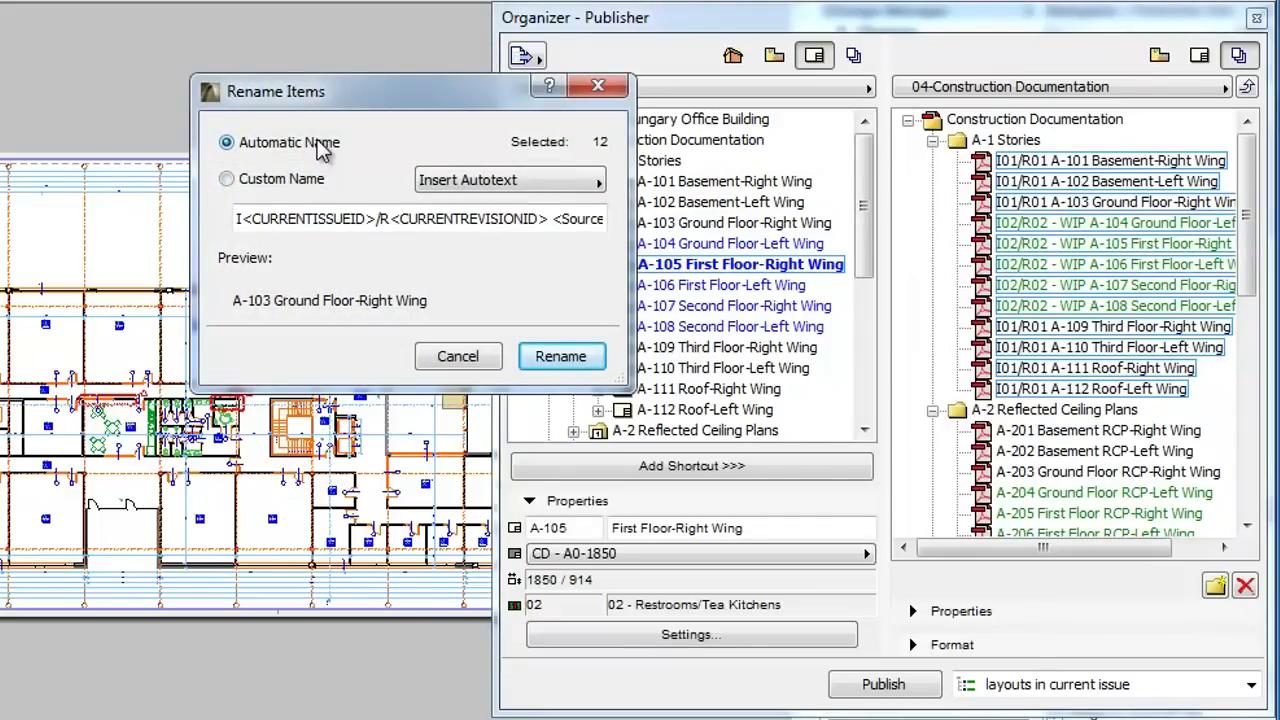
left_click(573, 355)
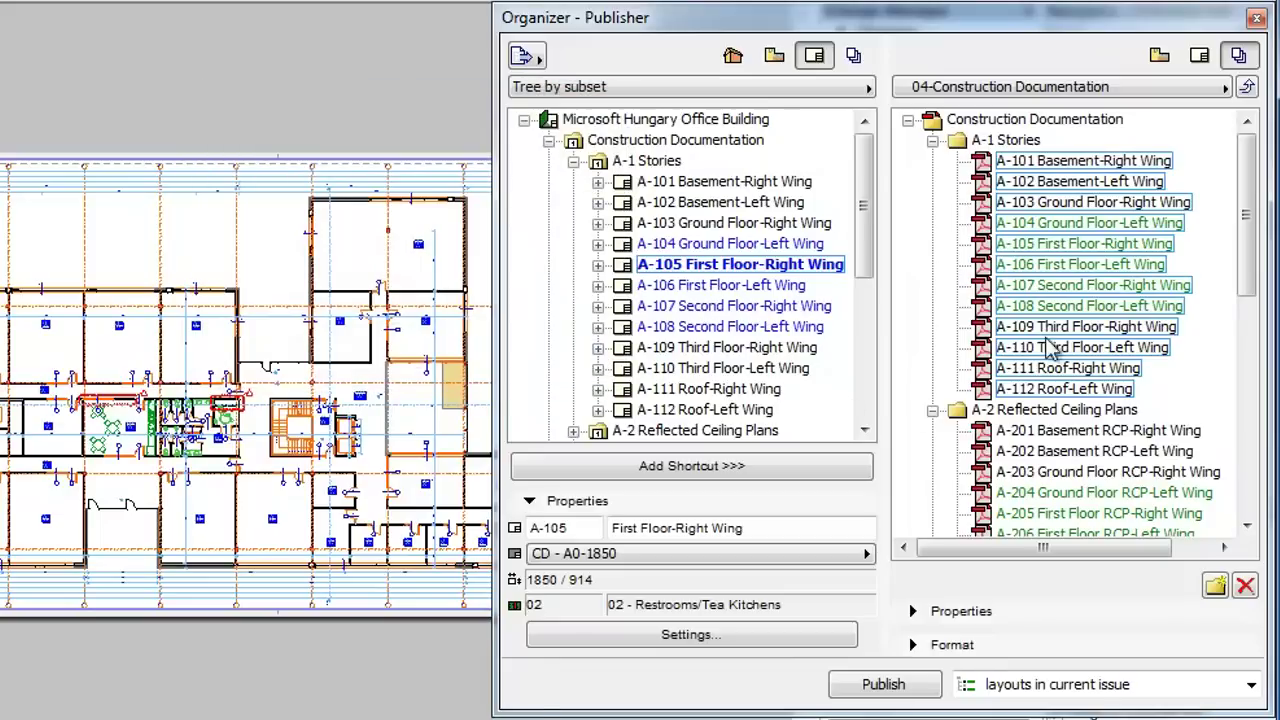